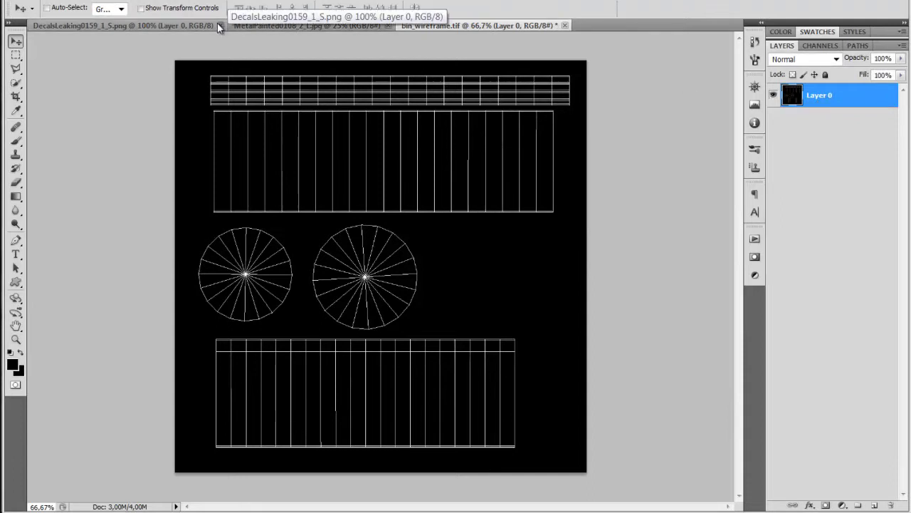
- Copy all of MetalPainted0108_2_L.jpg into bin_wireframe.tif and place it beneath the wireframe layer
click(256, 26)
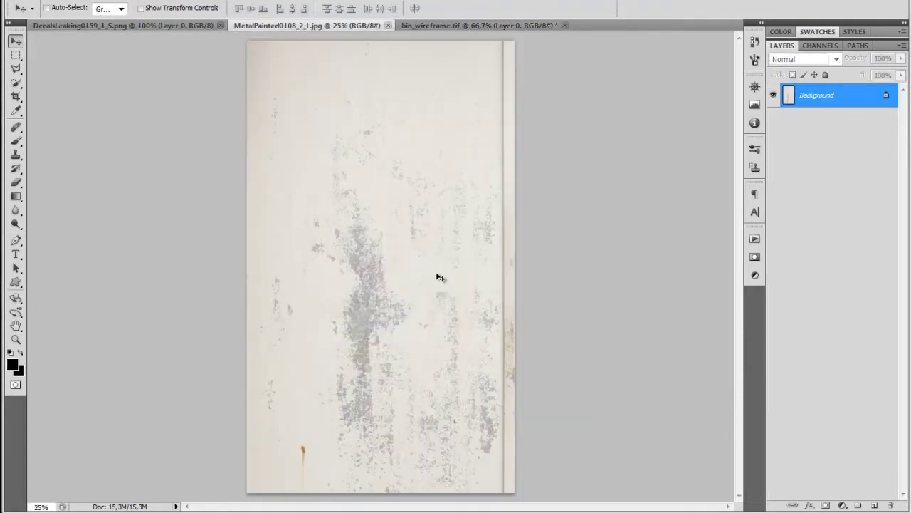
key(ctrl+a)
click(445, 28)
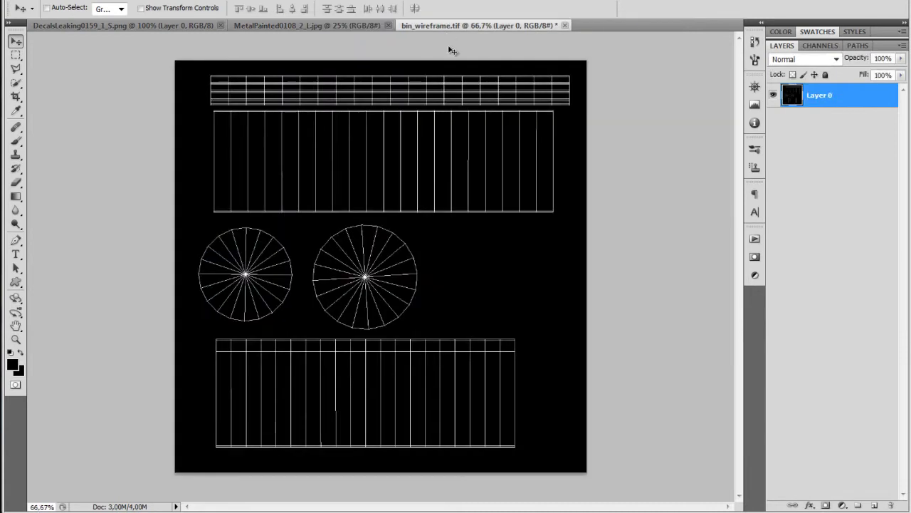
key(ctrl+v)
drag(819, 95, 808, 139)
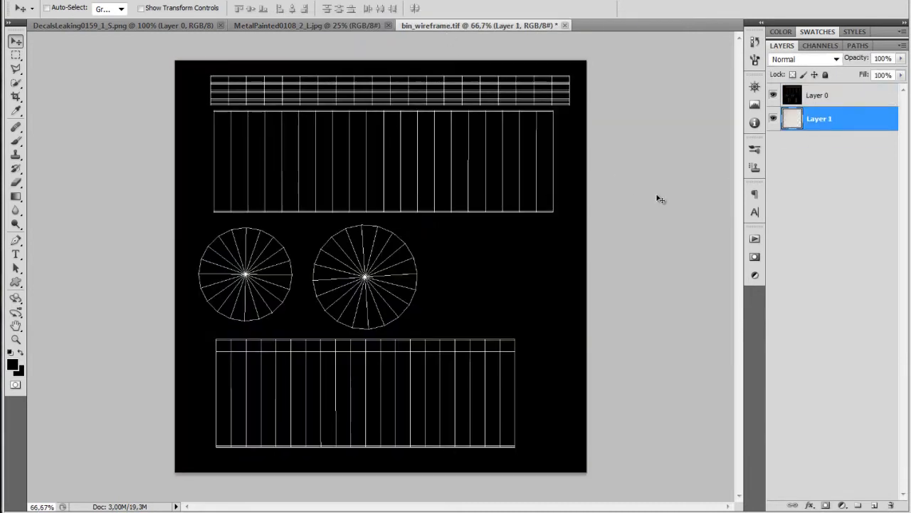
- Set the wireframe layer, Layer 0, to Screen blending over the texture
click(819, 95)
click(804, 59)
click(794, 188)
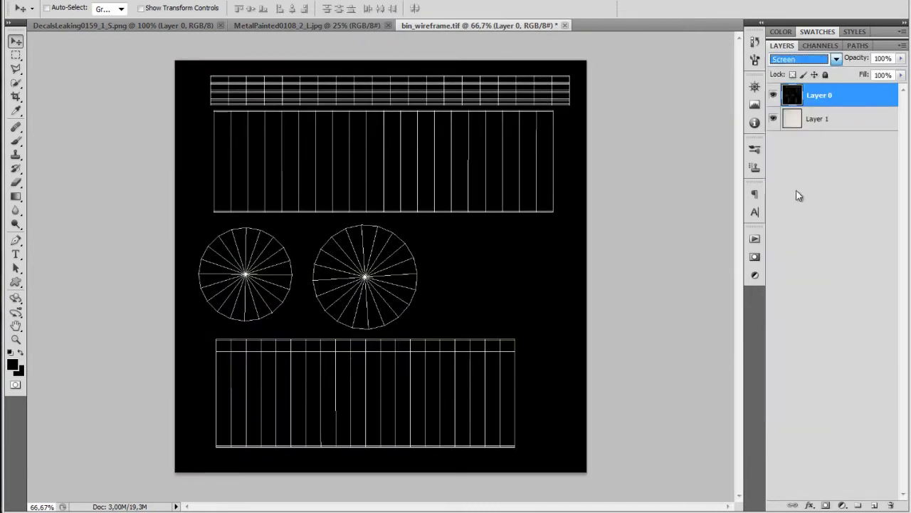
click(817, 120)
- Rotate the metal texture layer 90° and move it up over the canvas
key(ctrl+t)
key(alt+shift+g)
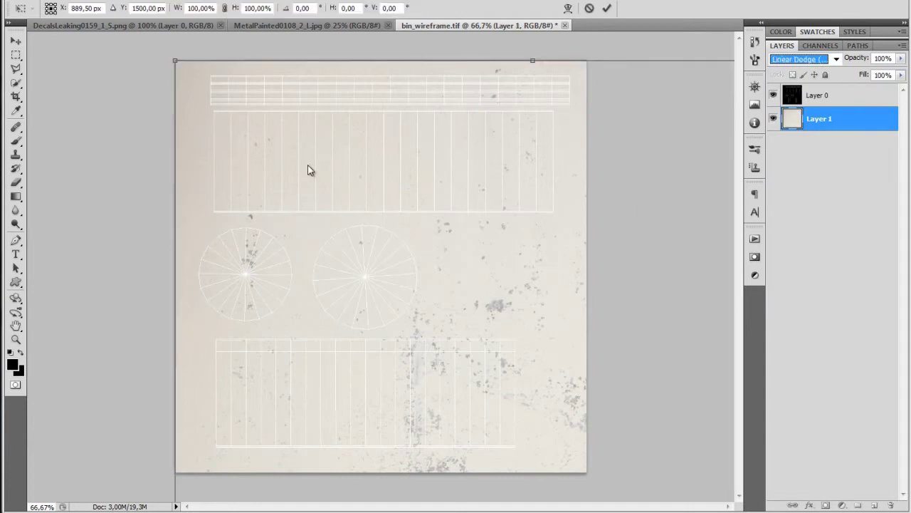
key(ctrl+minus)
key(ctrl+minus)
key(ctrl+minus)
key(ctrl+minus)
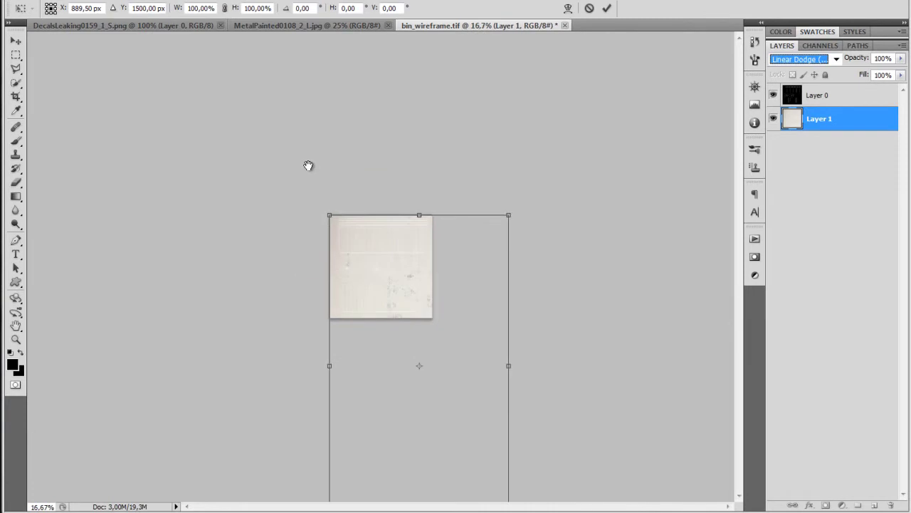
shift+drag(332, 189, 582, 305)
key(Return)
drag(354, 368, 412, 299)
- Scale the texture to about 21% over the upper UV strips and marquee-select the overhang below
key(ctrl+t)
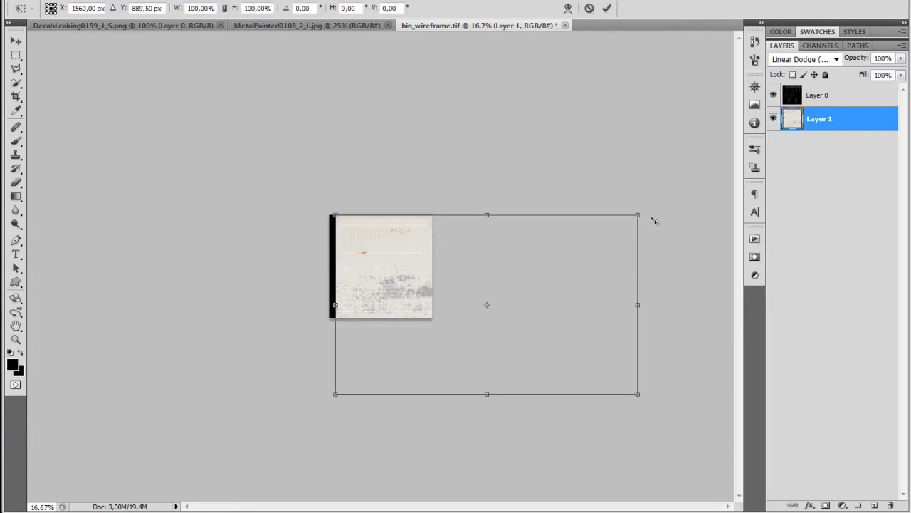
shift+drag(639, 395, 482, 350)
key(ctrl+1)
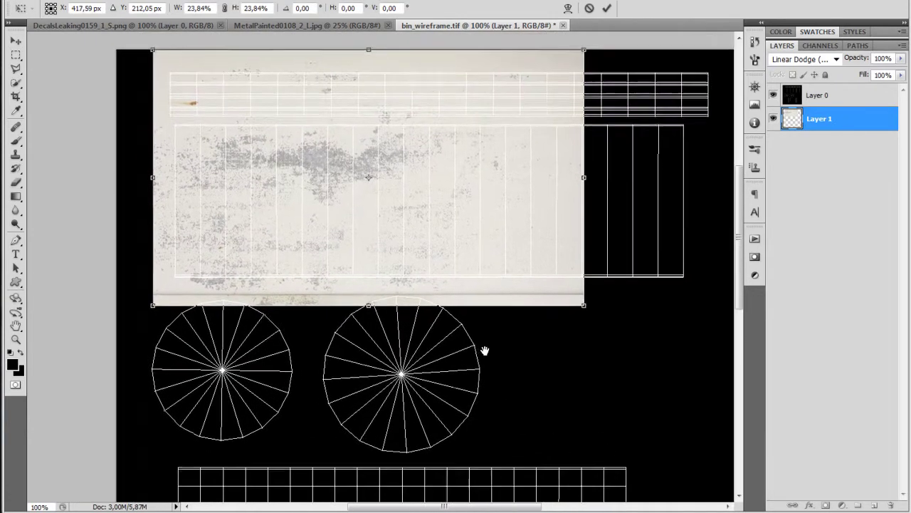
shift+drag(589, 308, 545, 281)
drag(328, 177, 342, 193)
key(Up)
key(Up)
key(Up)
shift+drag(552, 297, 545, 292)
key(Return)
key(m)
drag(601, 341, 150, 283)
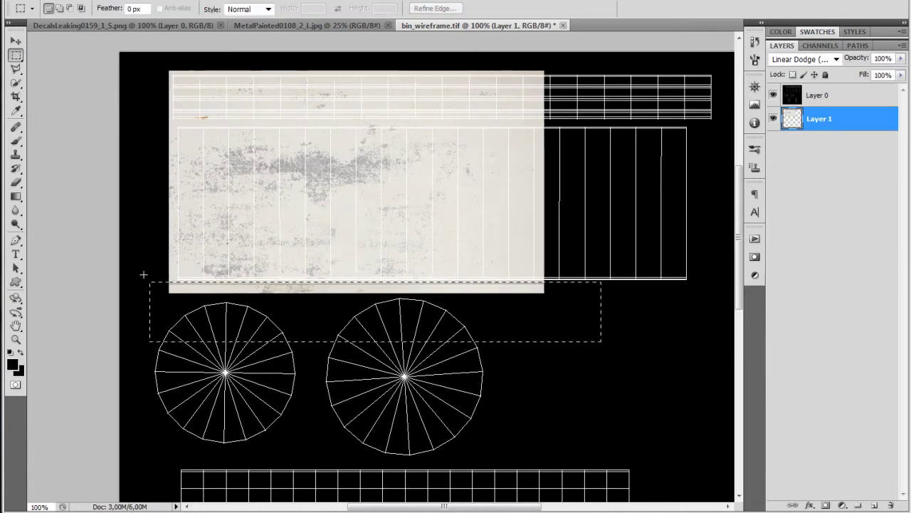
- Delete the overhanging strip and duplicate the texture, shifting the copy to the right
key(Delete)
key(ctrl+d)
key(v)
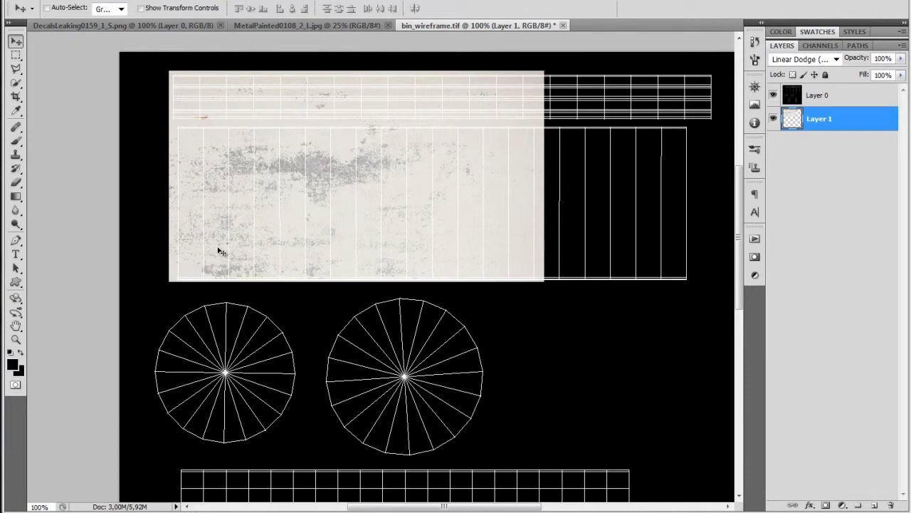
alt+drag(270, 239, 451, 248)
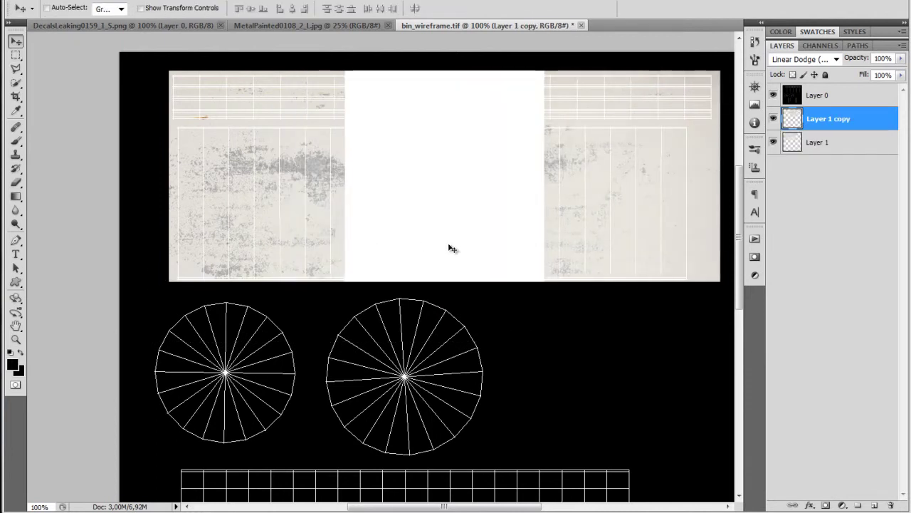
- Set both texture layers to Normal, erase the seam, and merge the copy down
click(801, 59)
click(792, 60)
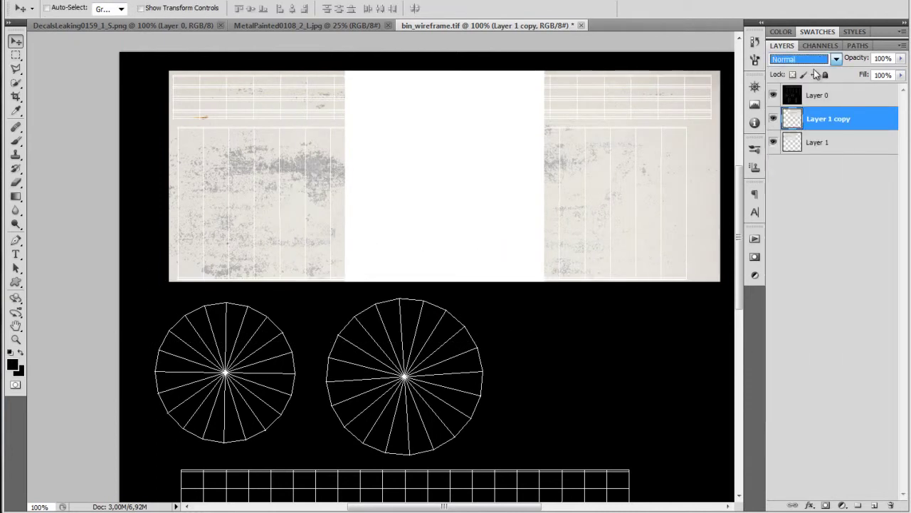
click(817, 143)
click(799, 59)
click(790, 71)
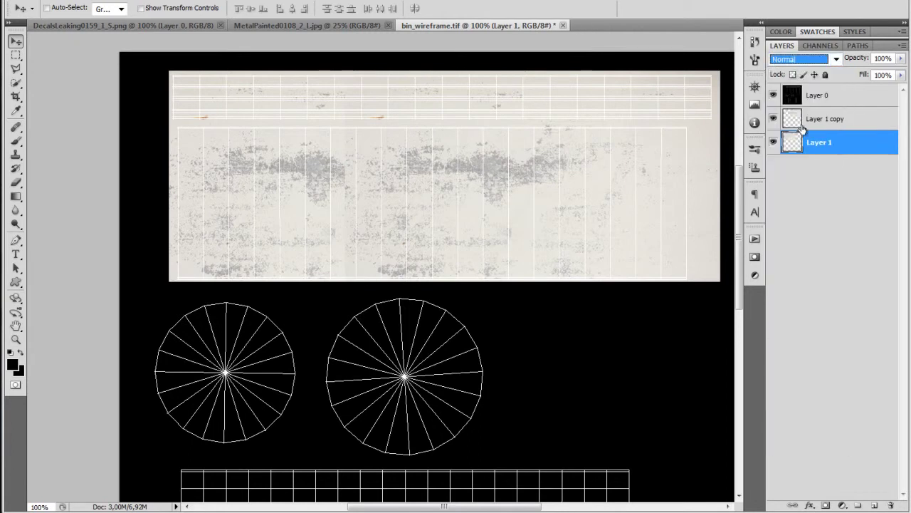
click(828, 119)
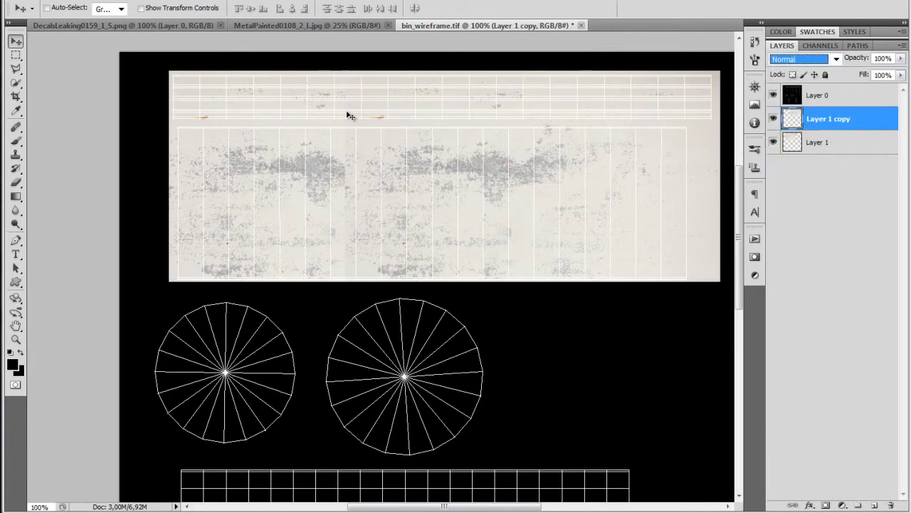
key(e)
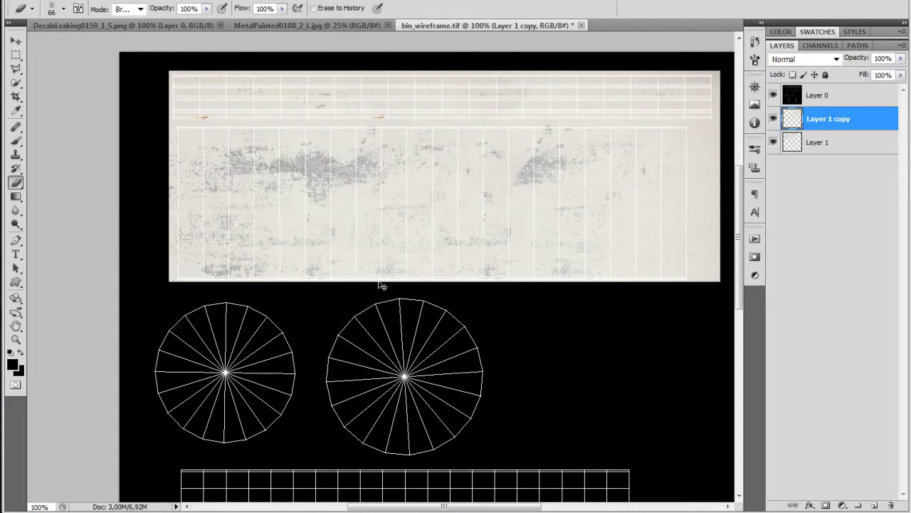
key(ctrl+e)
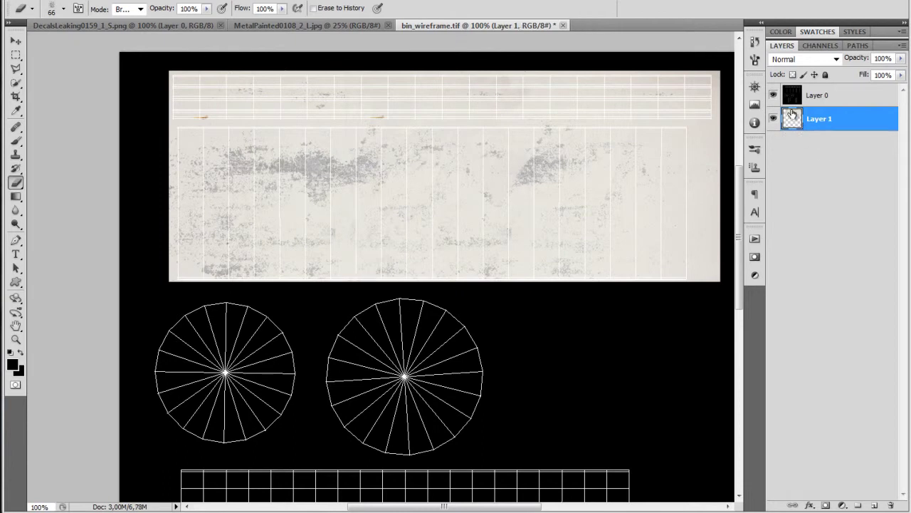
- Place a texture copy over the lower UV strip, scaled to about 85%
click(772, 99)
click(773, 99)
key(v)
alt+scroll(356, 299, down, 3)
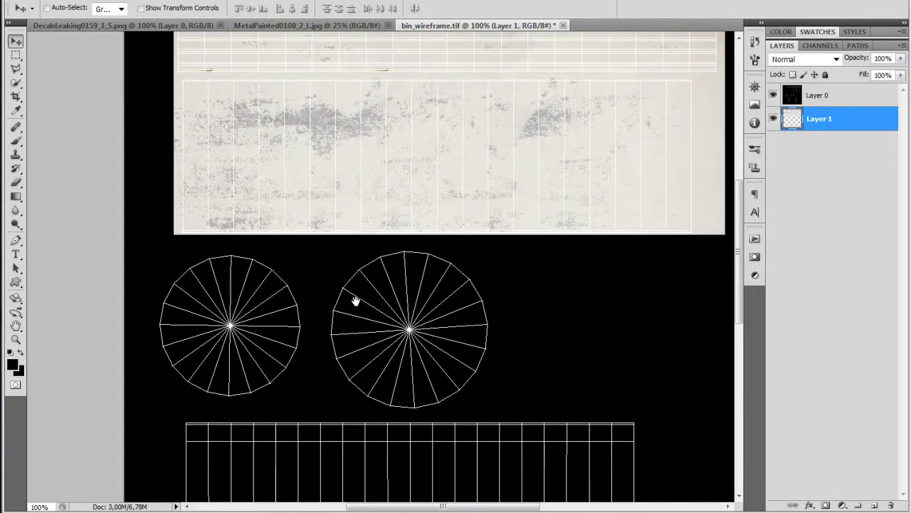
alt+scroll(361, 299, down, 1)
alt+drag(387, 212, 397, 409)
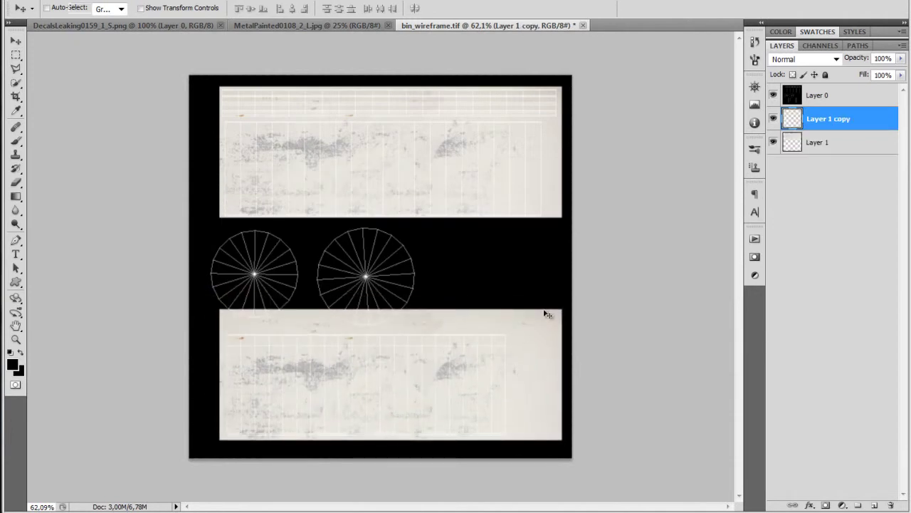
key(ctrl+t)
shift+drag(562, 309, 510, 326)
key(Return)
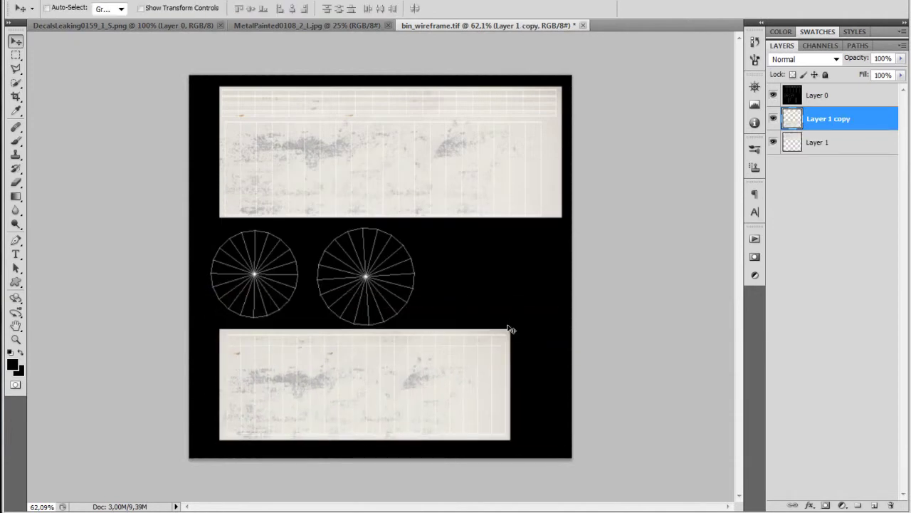
- Add a texture copy over the two circular lids and merge all texture layers into one
alt+drag(420, 395, 406, 284)
key(ctrl+e)
drag(810, 121, 809, 146)
key(ctrl+e)
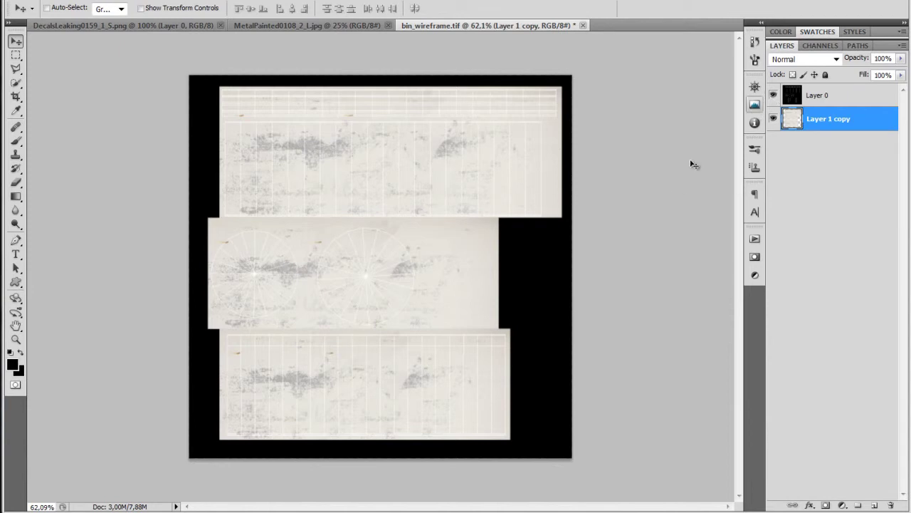
- Check a bin face's UV layout in Maya's UV Texture Editor, then reselect the bin
click(346, 490)
alt+drag(328, 277, 529, 143)
click(675, 61)
right_drag(322, 277, 319, 299)
click(328, 282)
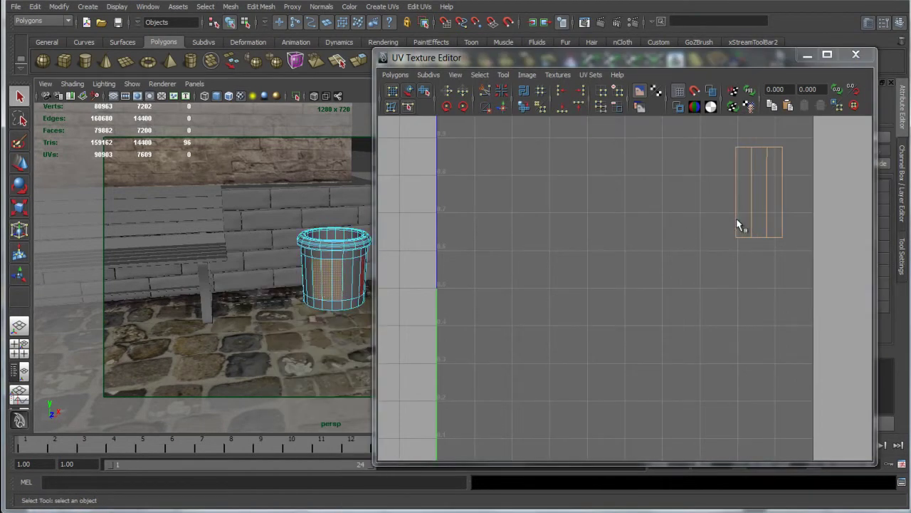
click(856, 54)
right_drag(325, 274, 356, 260)
click(358, 263)
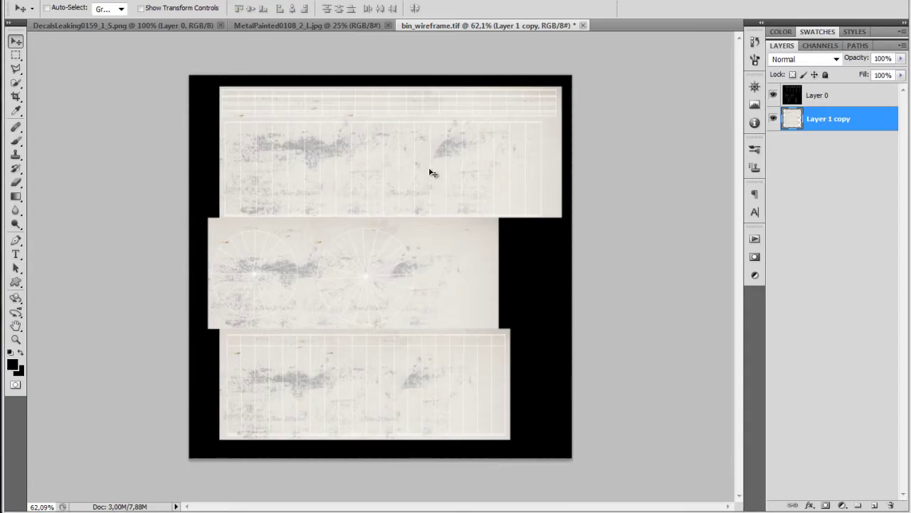
- Hide the wireframe Layer 0 and choose the recycle symbol as the Custom Shape
click(773, 96)
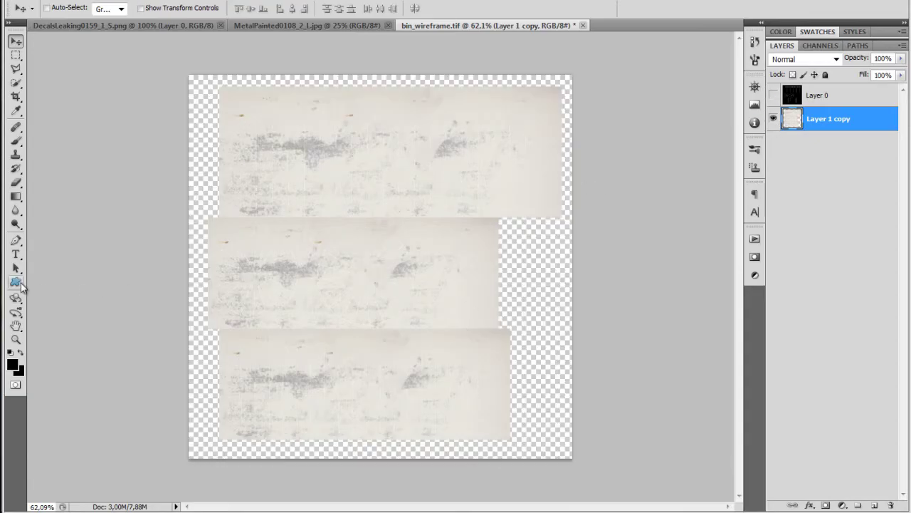
drag(21, 285, 62, 336)
click(254, 9)
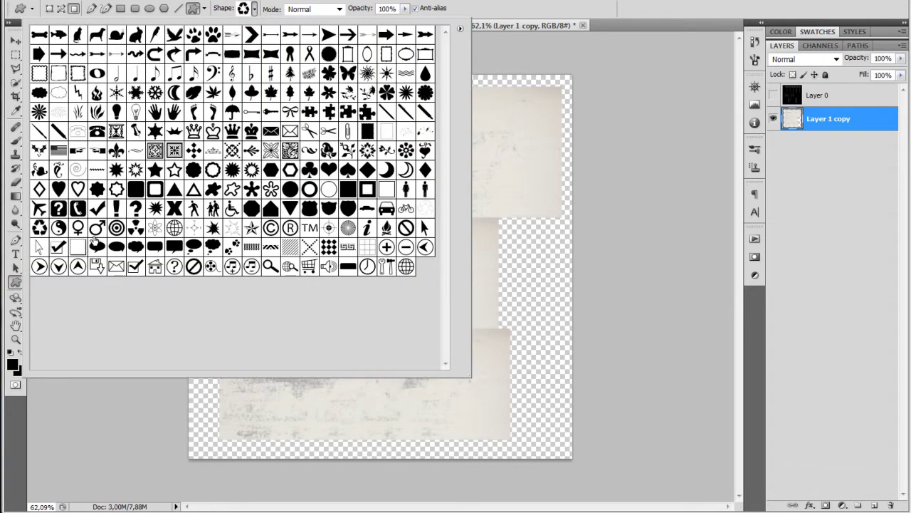
click(251, 93)
click(459, 27)
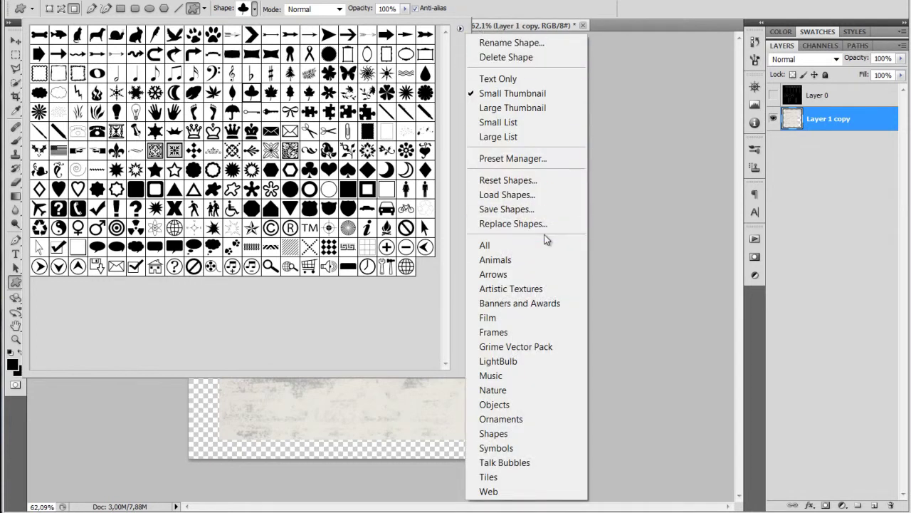
click(101, 175)
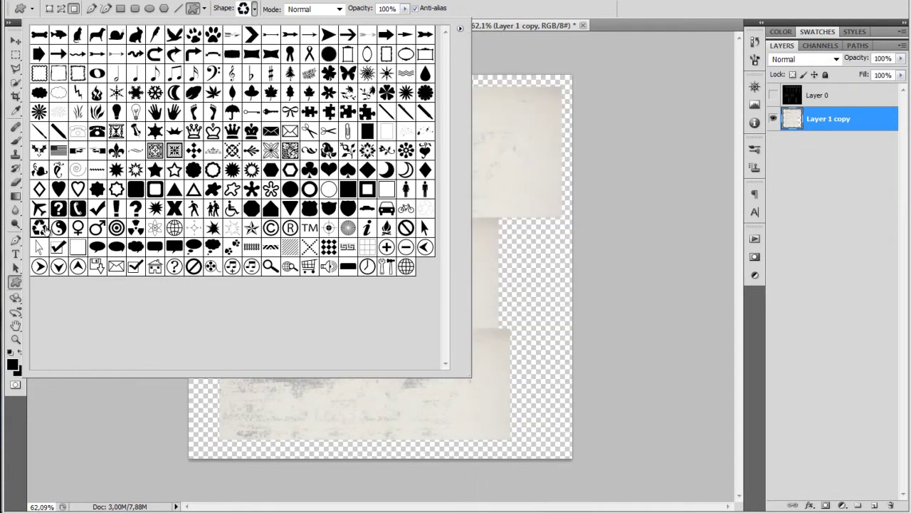
click(254, 8)
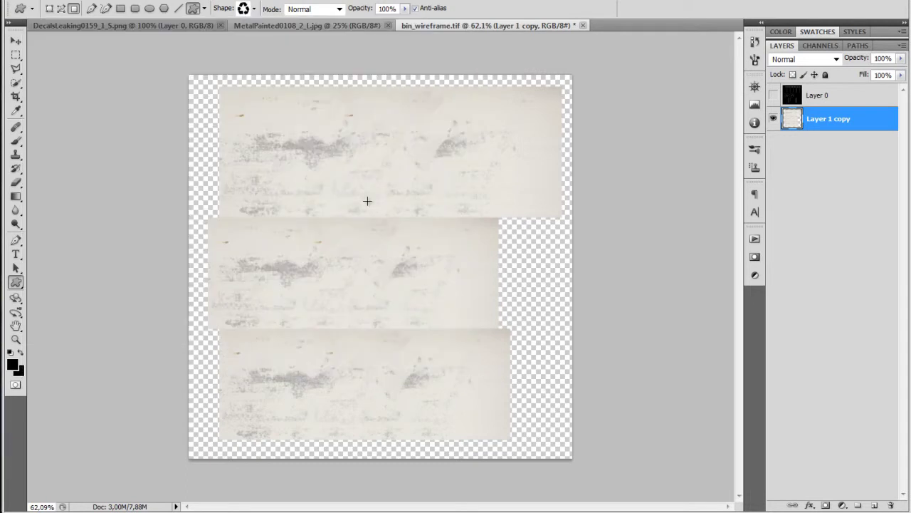
click(13, 365)
- Set the foreground to red and draw the recycle symbol on a new layer over the upper strip
mouse_move(549, 179)
mouse_down()
mouse_move(573, 173)
mouse_move(546, 185)
mouse_up()
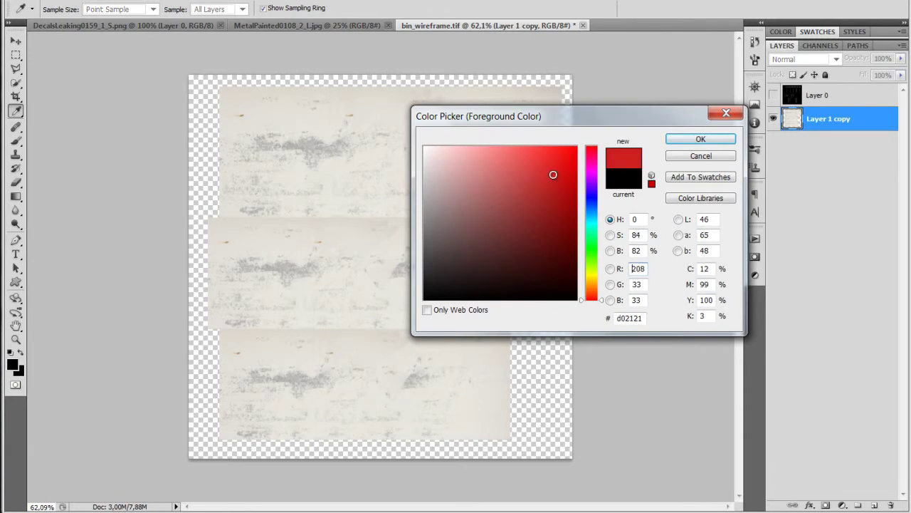
click(697, 140)
key(u)
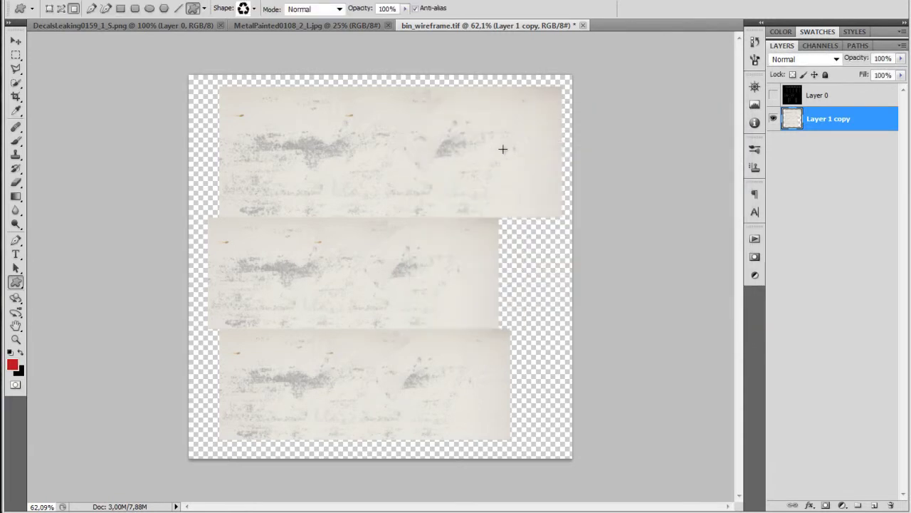
key(ctrl+shift+n)
key(Return)
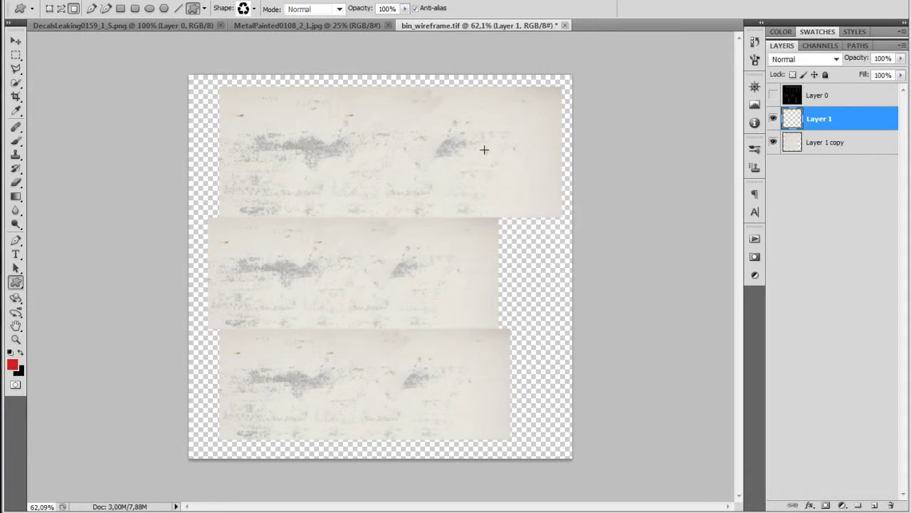
mouse_move(504, 164)
mouse_down()
mouse_move(513, 171)
mouse_move(508, 161)
mouse_up()
- Show the wireframe layer again and move the recycle symbol slightly lower
key(v)
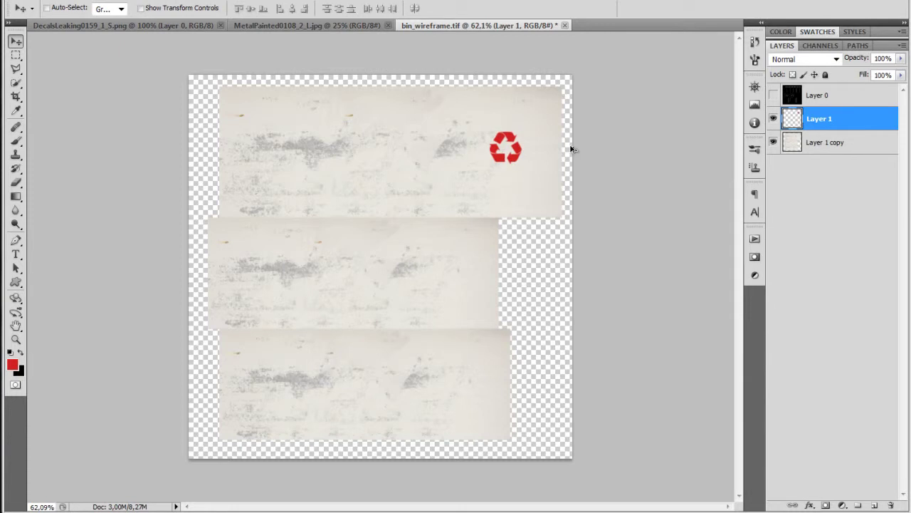
click(771, 100)
drag(508, 153, 506, 175)
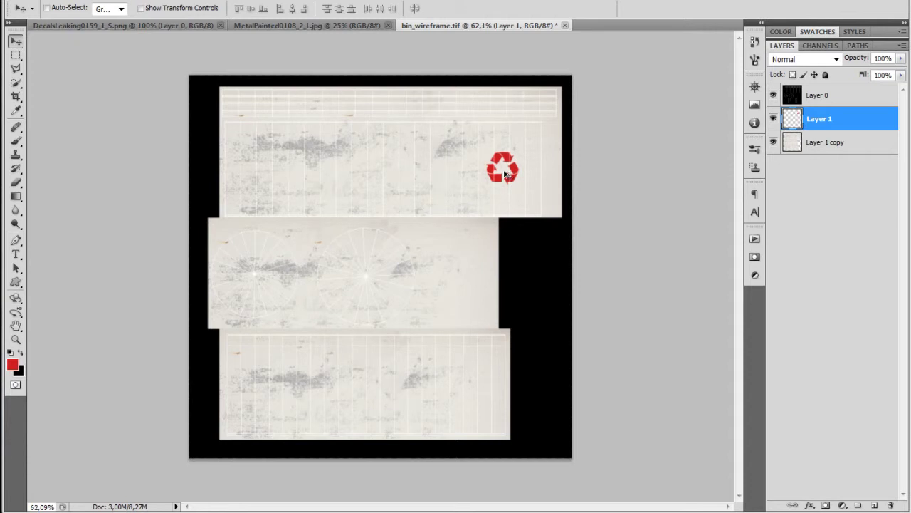
- Shrink the red recycle symbol to about 86%
key(ctrl+1)
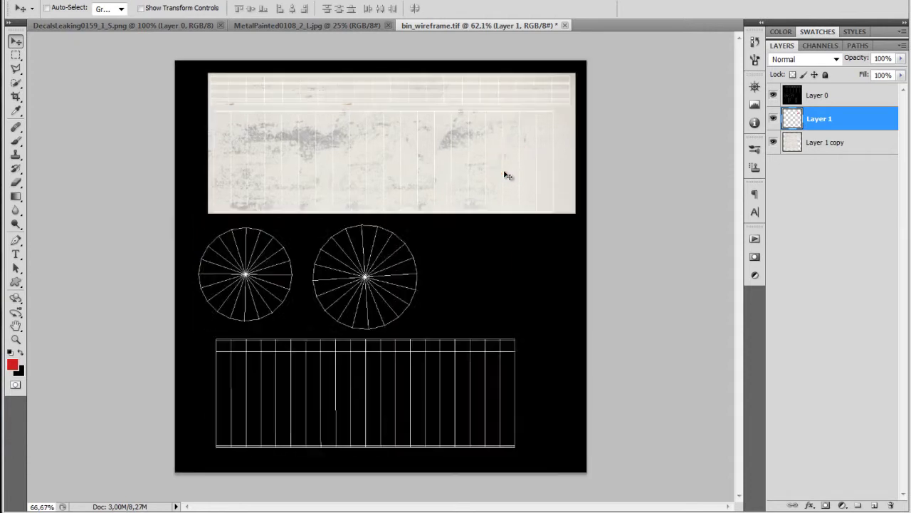
drag(505, 172, 507, 230)
key(ctrl+t)
shift+drag(598, 197, 595, 193)
key(Return)
- Wear the symbol with a 30% spatter-brush eraser and hide the wireframe layer
key(e)
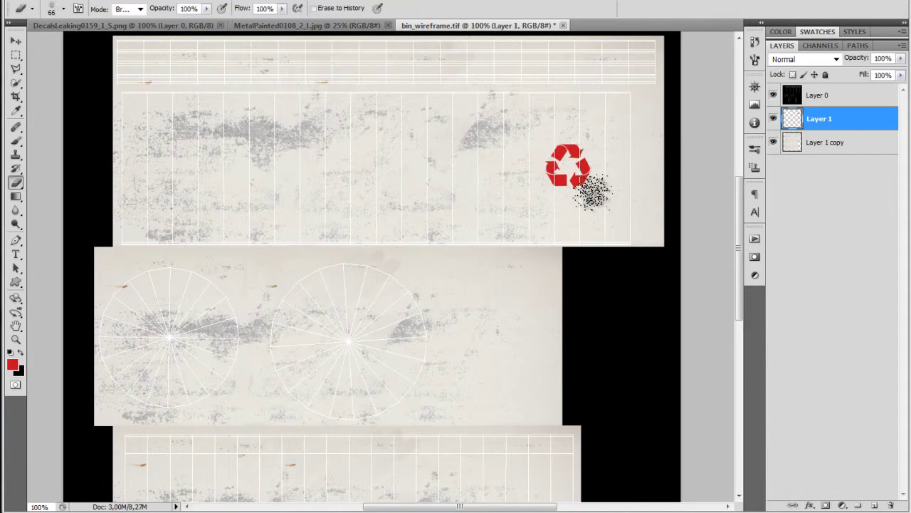
key(3)
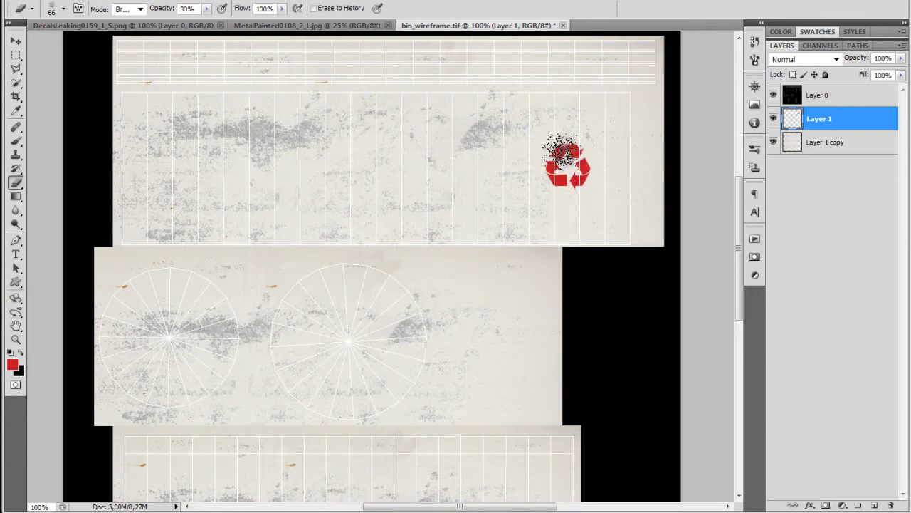
click(557, 187)
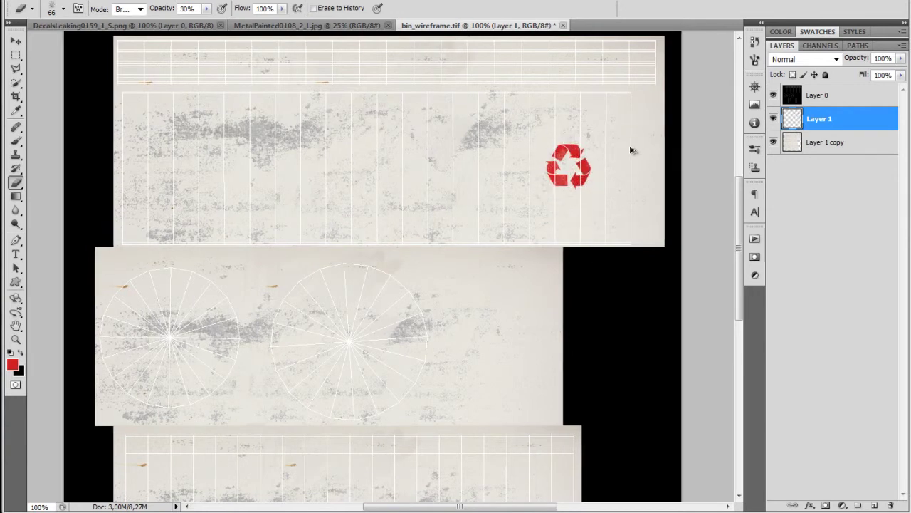
click(774, 95)
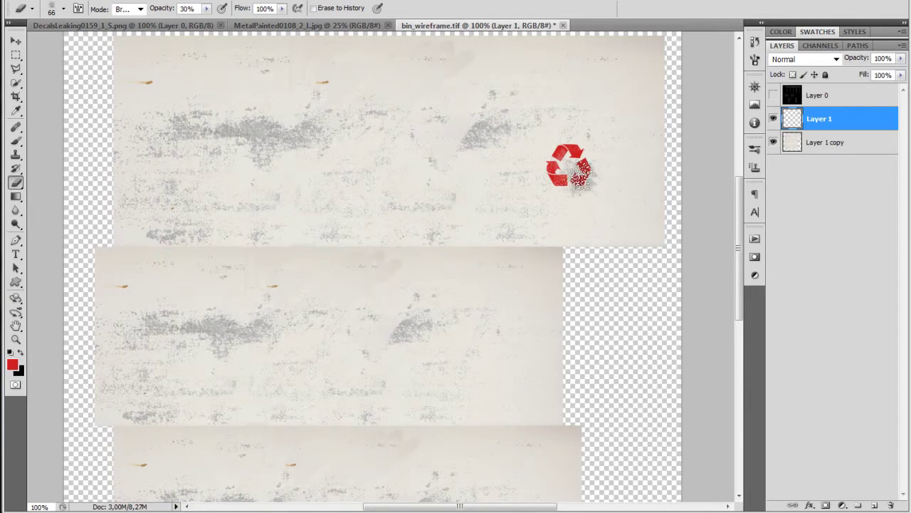
key(0)
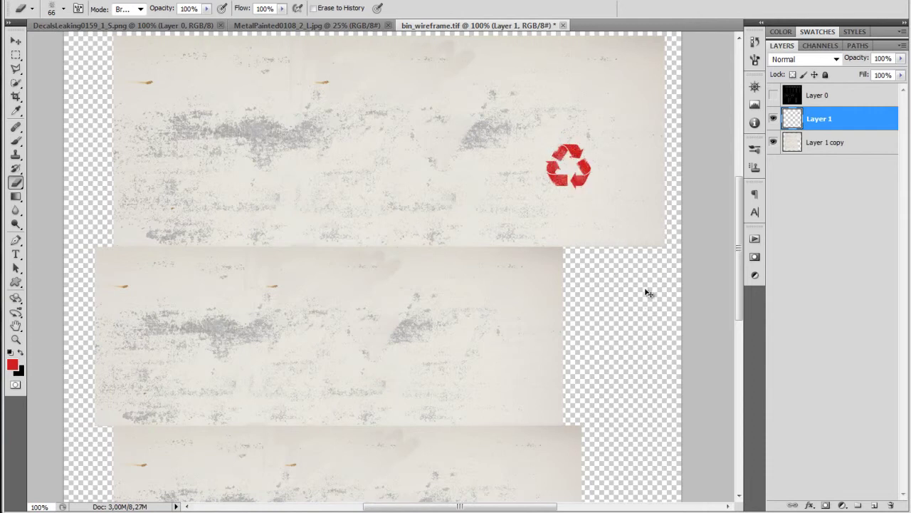
key(bracketleft)
key(bracketleft)
key(bracketleft)
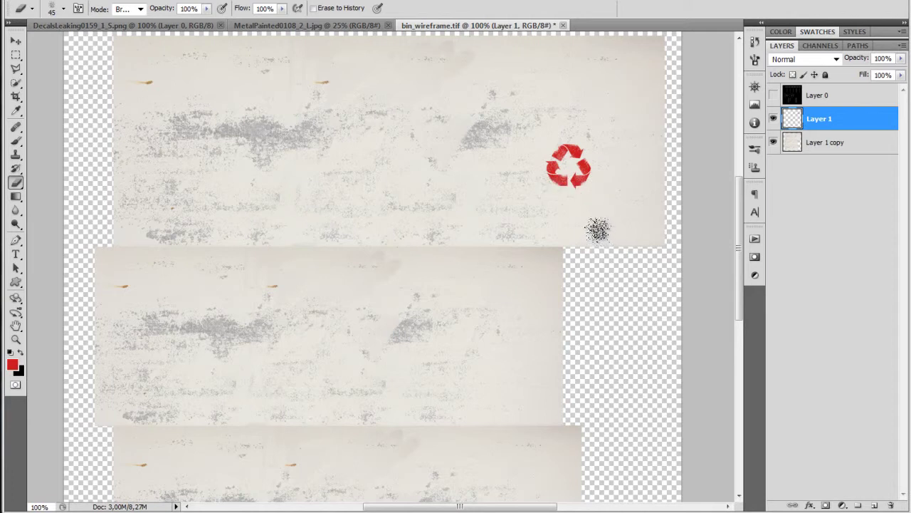
key(v)
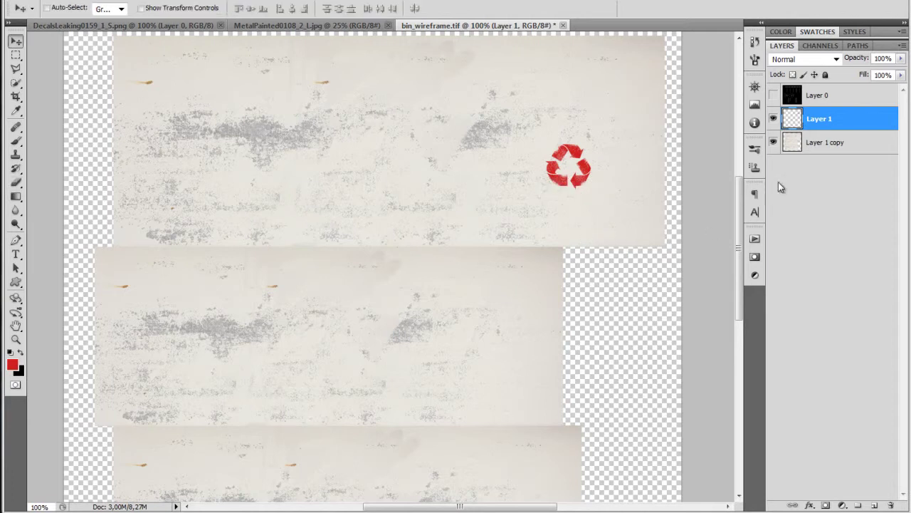
key(alt+bracketleft)
- Apply Levels (input 74 to 248) and a darkening Curves adjustment to Layer 1 copy
click(575, 272)
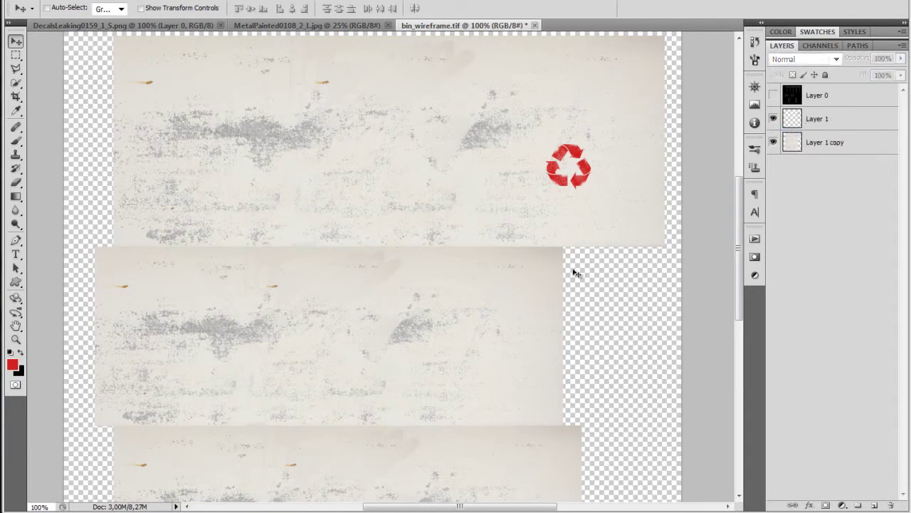
click(837, 147)
key(ctrl+l)
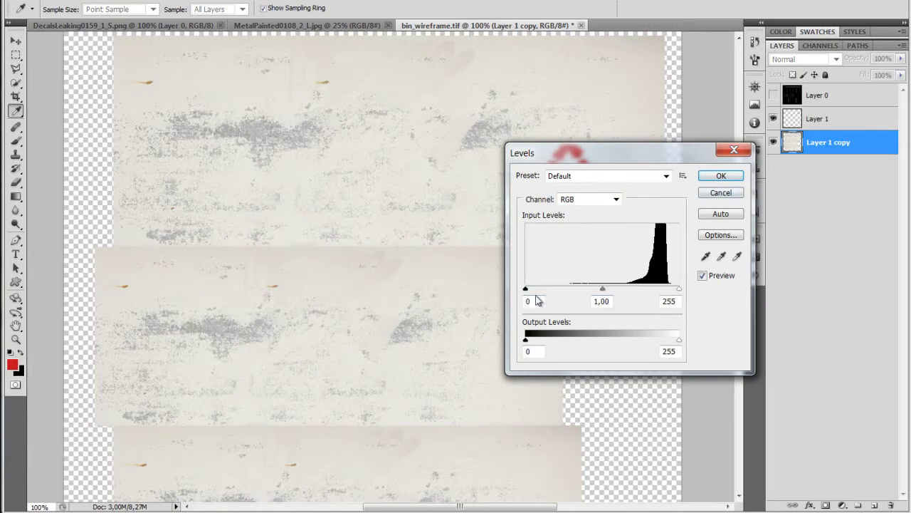
drag(526, 289, 571, 292)
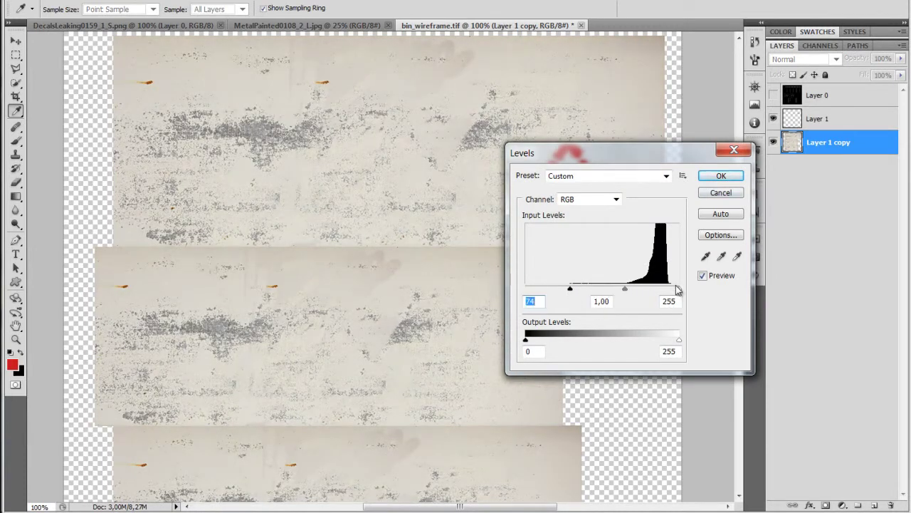
drag(680, 289, 675, 289)
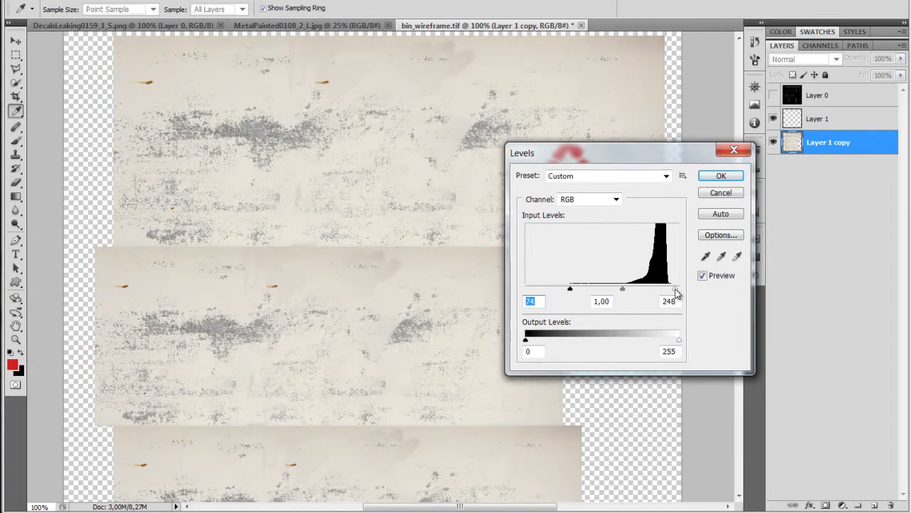
key(Return)
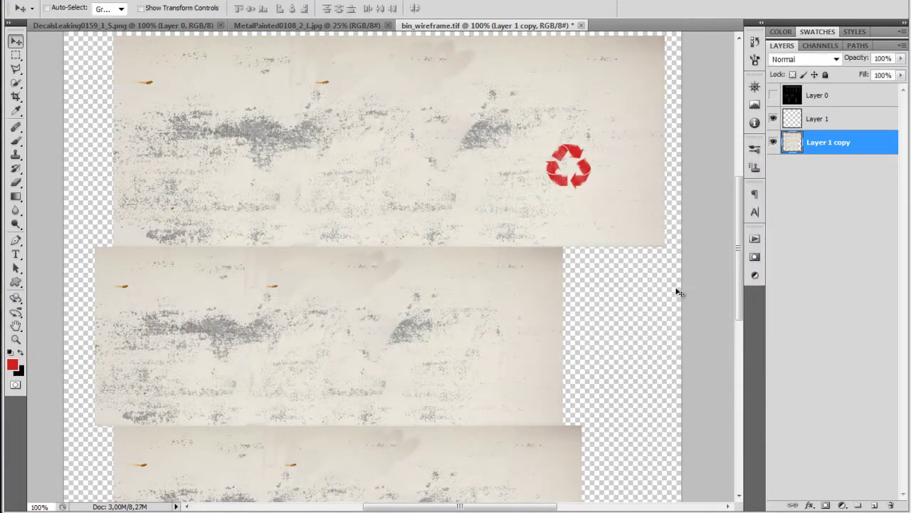
key(ctrl+m)
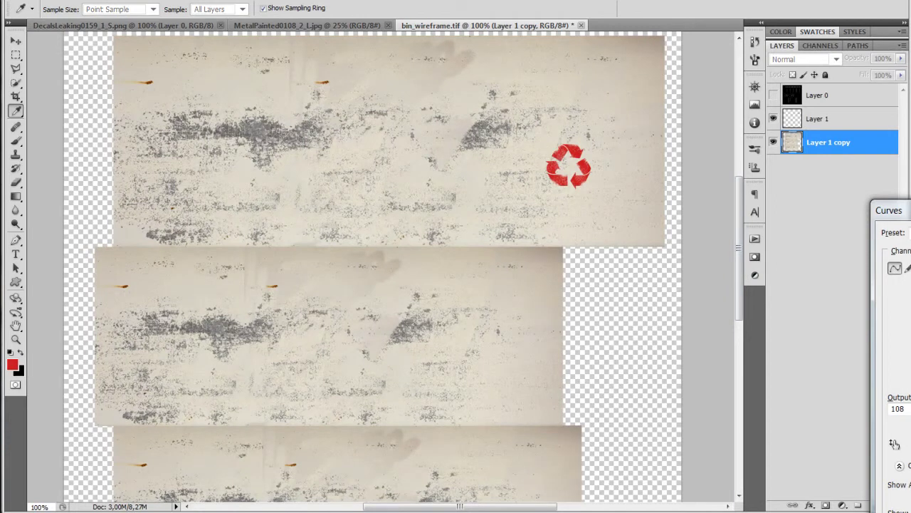
key(Return)
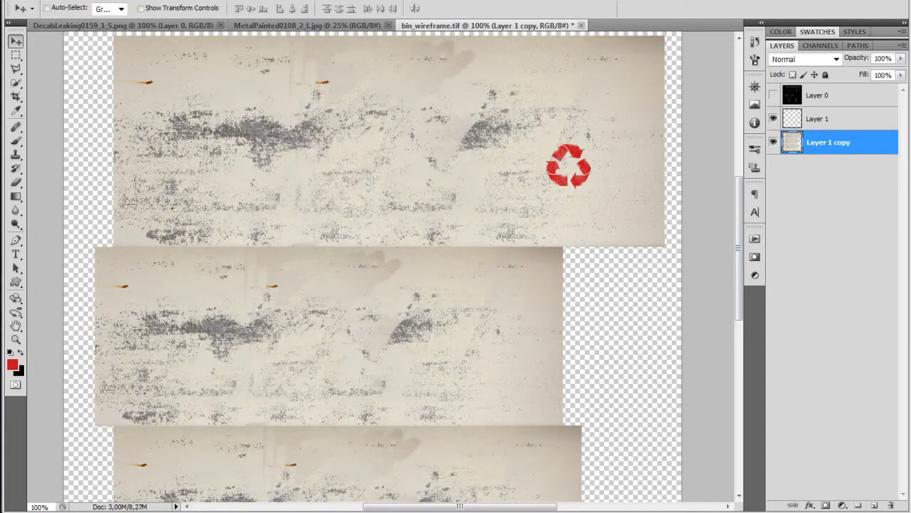
- Group Layer 1 and Layer 1 copy into Group 1 and duplicate the layers above it
shift+click(838, 127)
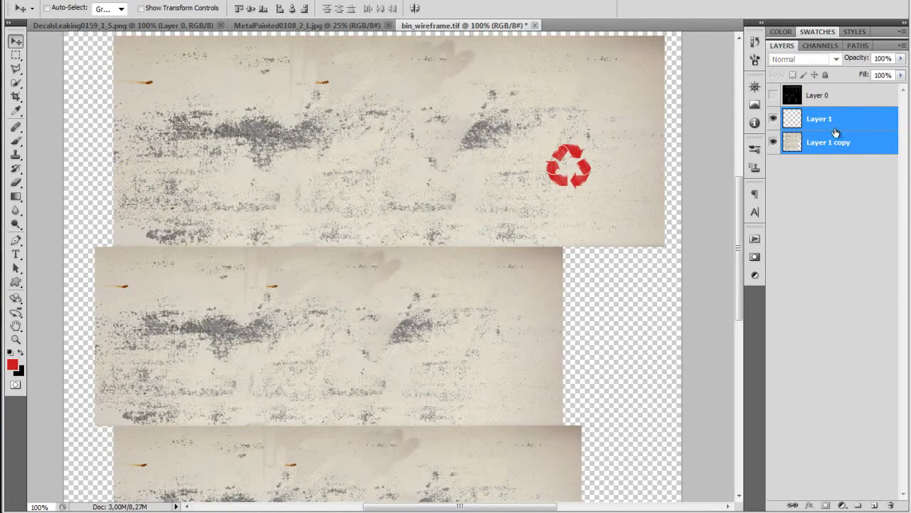
key(ctrl+g)
click(786, 113)
click(842, 151)
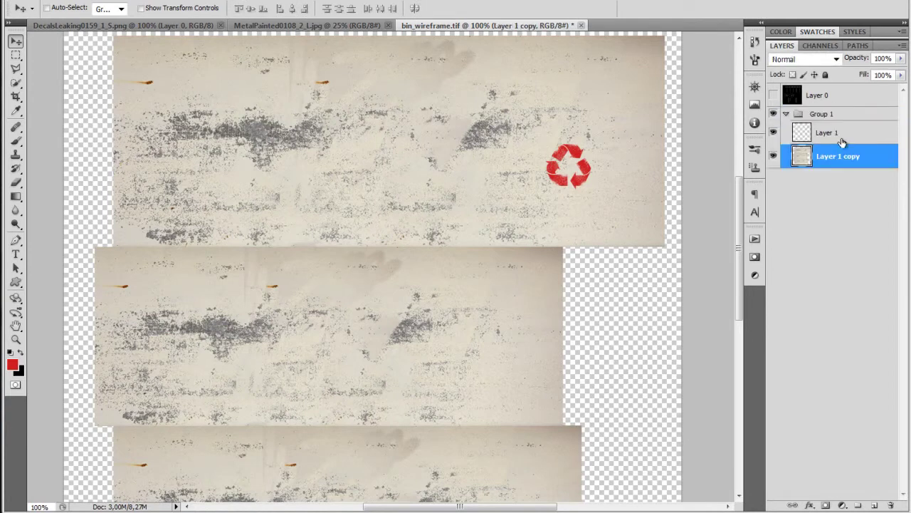
key(ctrl+j)
click(842, 140)
key(ctrl+j)
ctrl+click(842, 179)
drag(838, 130, 836, 105)
click(837, 181)
shift+click(847, 203)
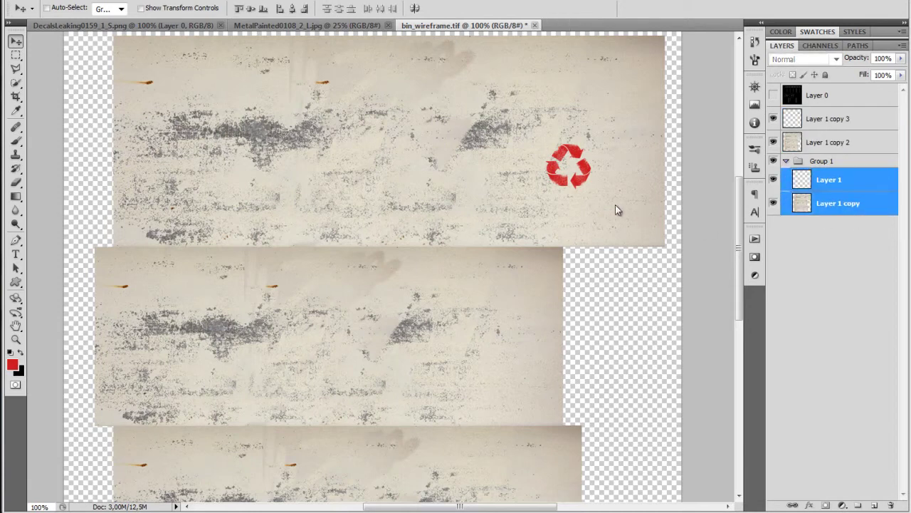
- Save the texture as a Targa named 'bin' without alpha channels
key(ctrl+shift+s)
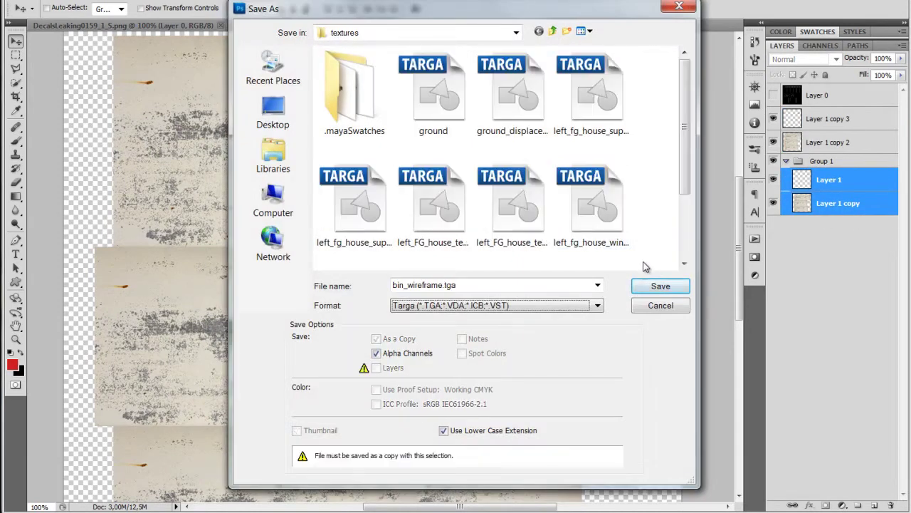
click(661, 306)
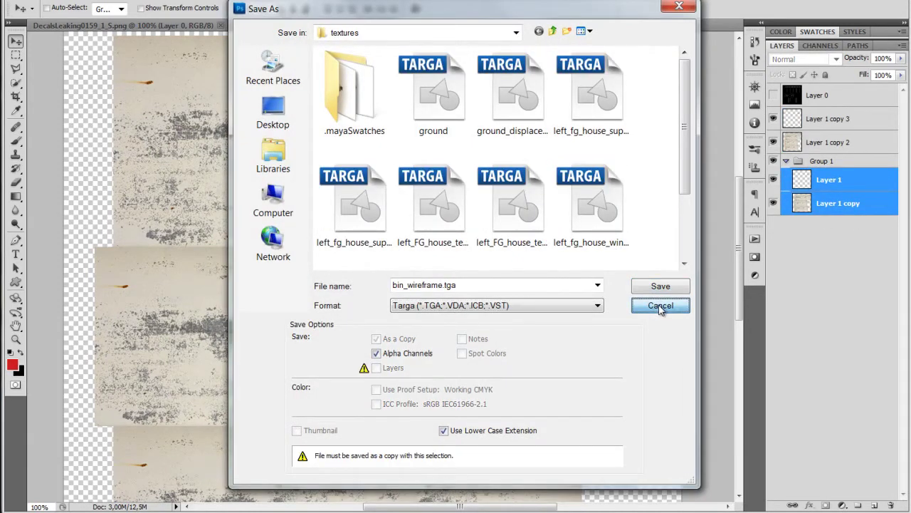
click(393, 355)
click(408, 285)
double_click(408, 286)
key(BackSpace)
click(655, 285)
click(626, 188)
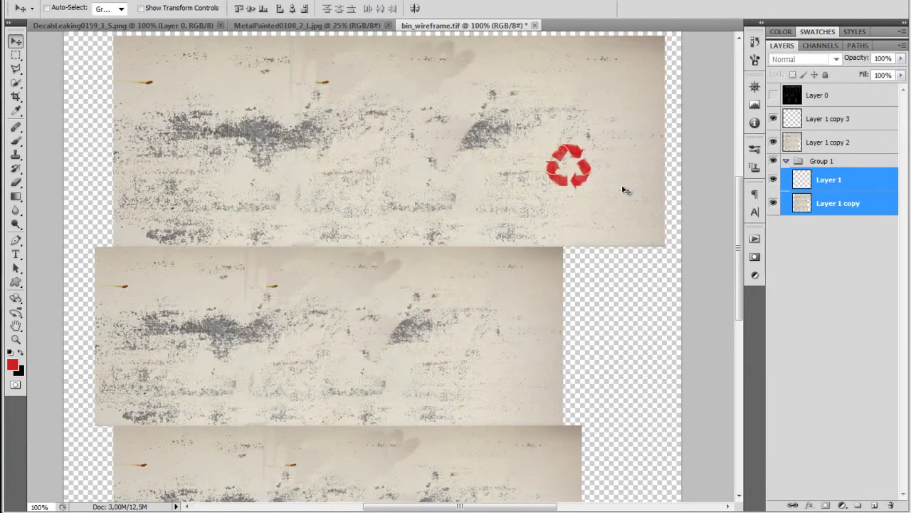
- Return to the Maya scene and bring up material choices for the bin
mouse_move(274, 511)
click(356, 498)
right_drag(327, 249, 314, 431)
- Assign a new mia_material_x to the bin and rename it bin_material
click(245, 148)
click(321, 229)
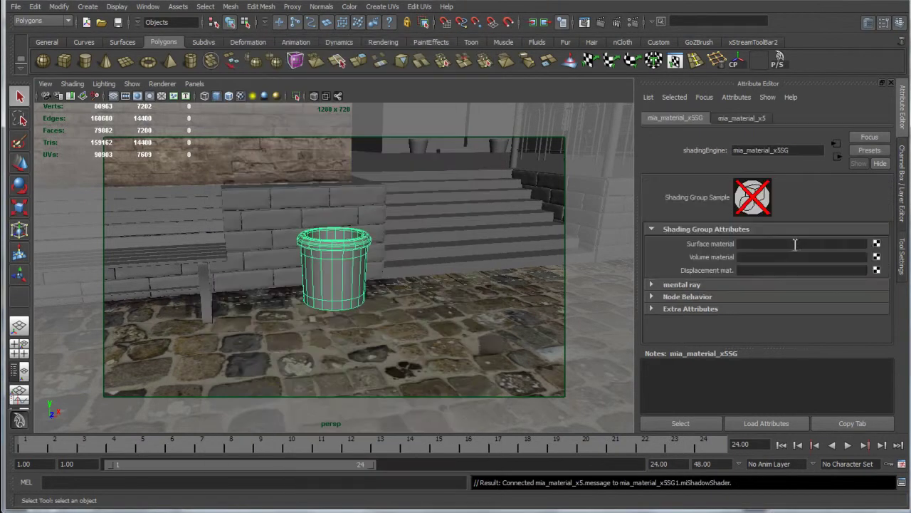
click(742, 118)
double_click(774, 150)
text(bin_material)
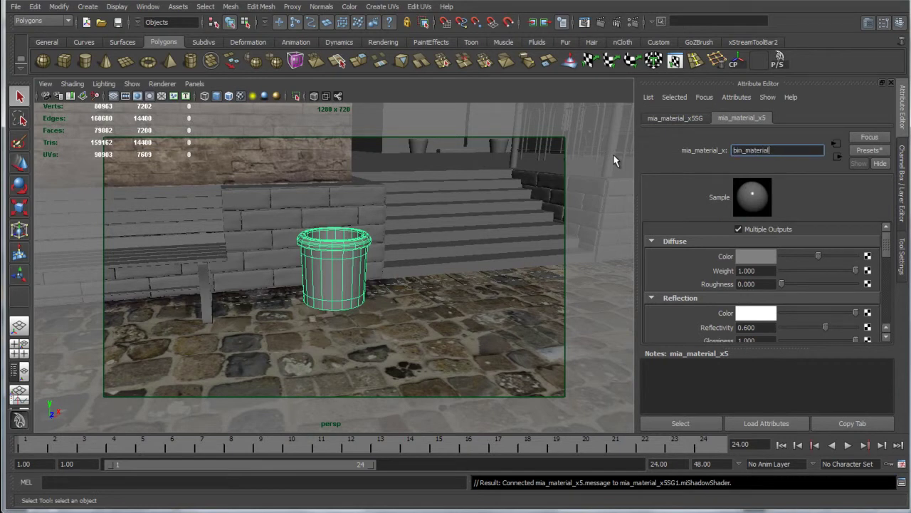
key(Return)
- Connect a File texture loading Desktop/textures/bin.tga to the material's diffuse colour
click(867, 256)
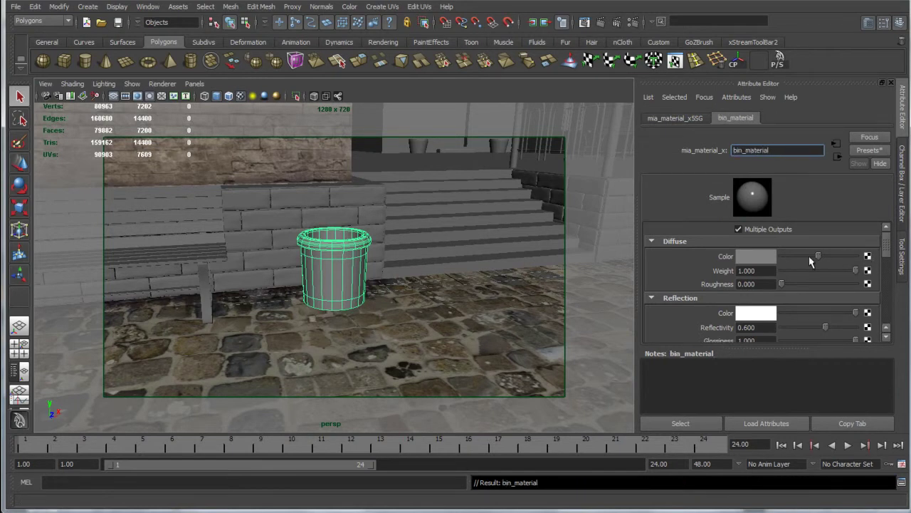
right_click(237, 124)
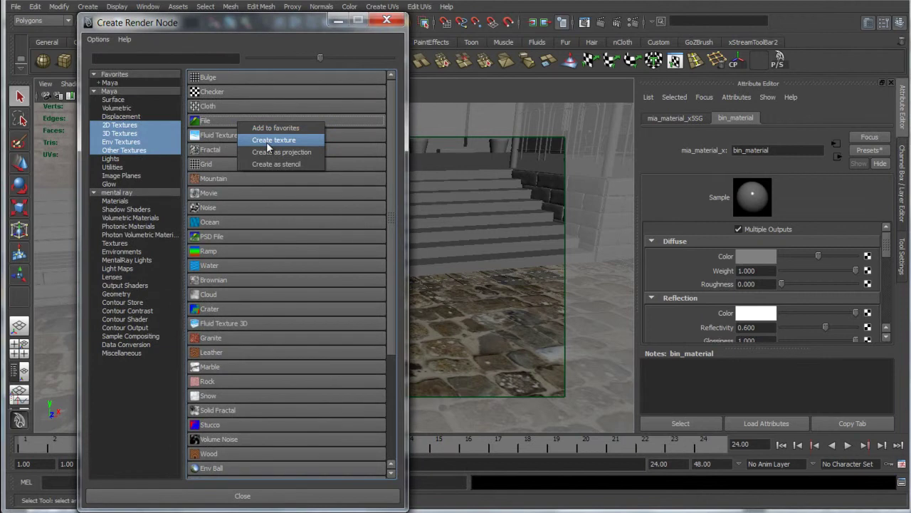
click(273, 140)
click(758, 243)
click(748, 251)
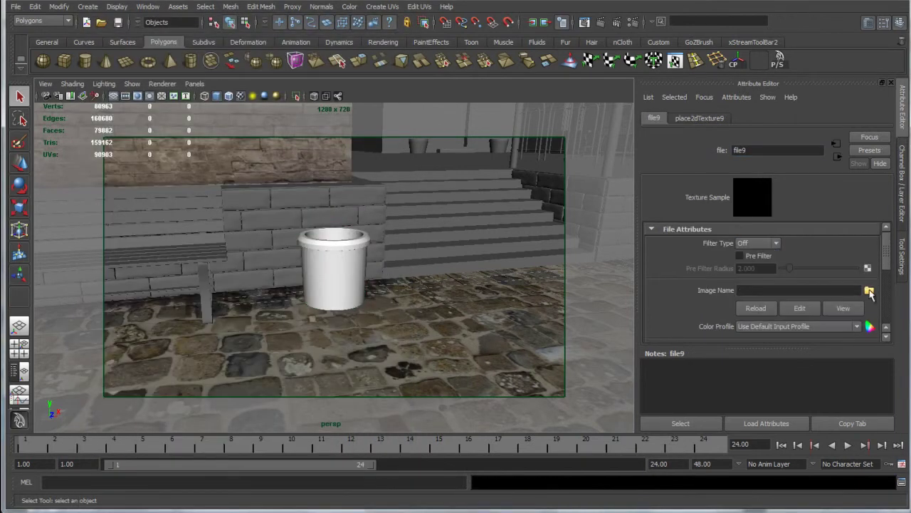
click(869, 290)
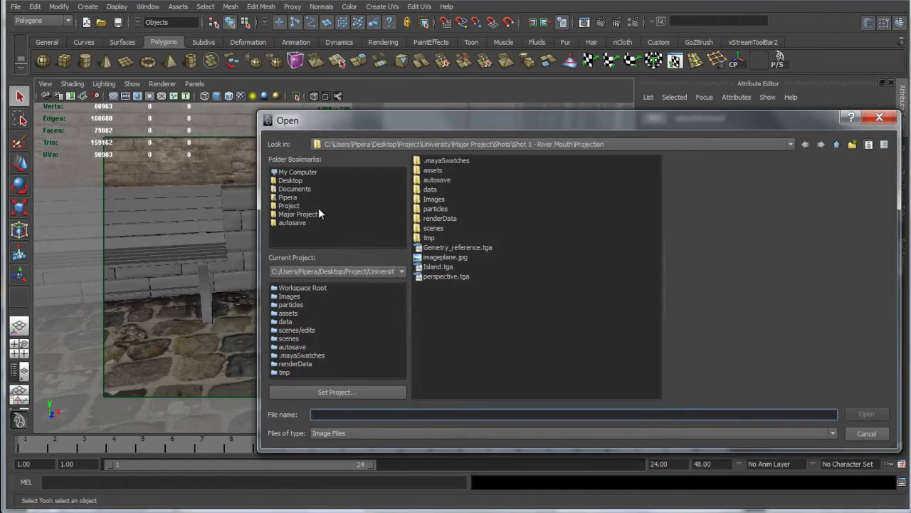
click(290, 180)
double_click(436, 179)
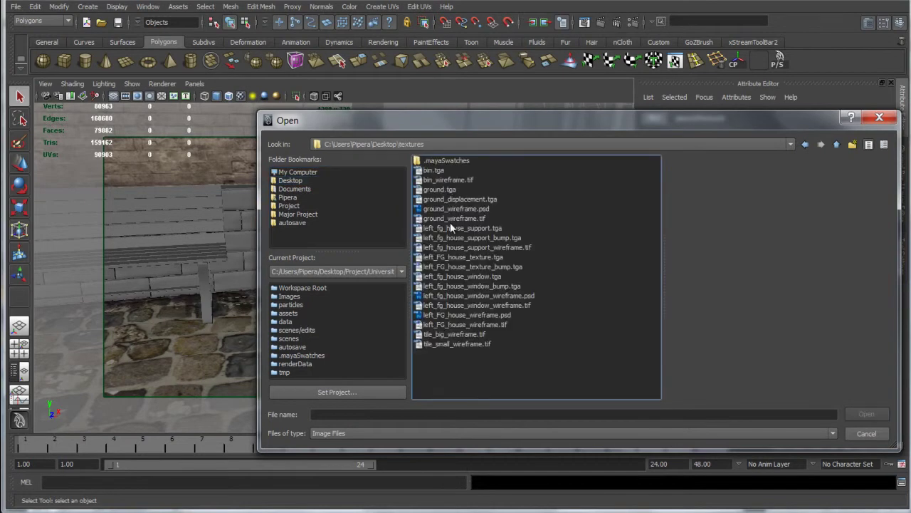
double_click(438, 171)
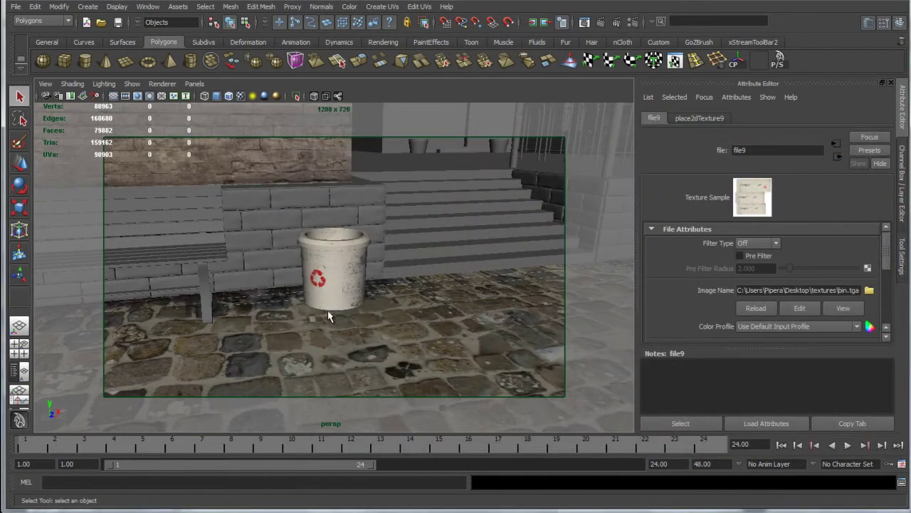
- In Render View, snapshot the courtyard through render_camera, then render the scene from that camera
click(590, 24)
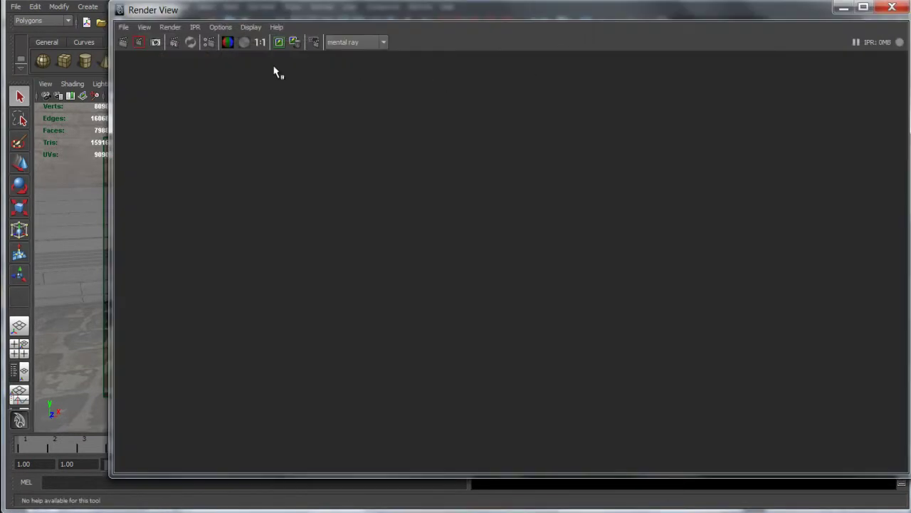
click(156, 43)
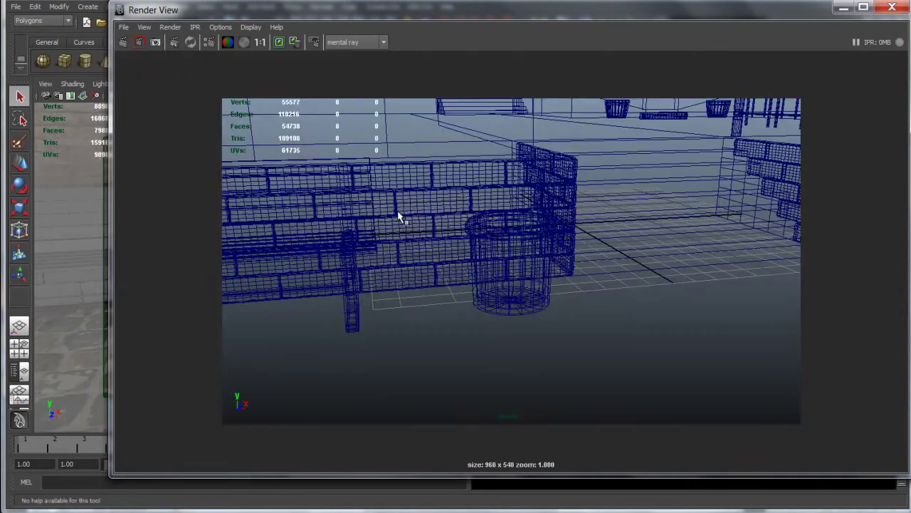
click(170, 27)
mouse_move(214, 108)
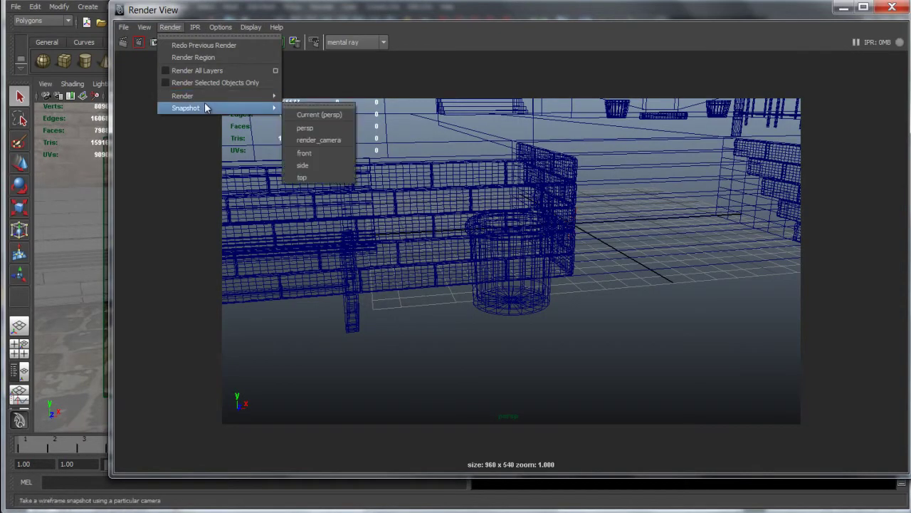
click(320, 140)
click(440, 322)
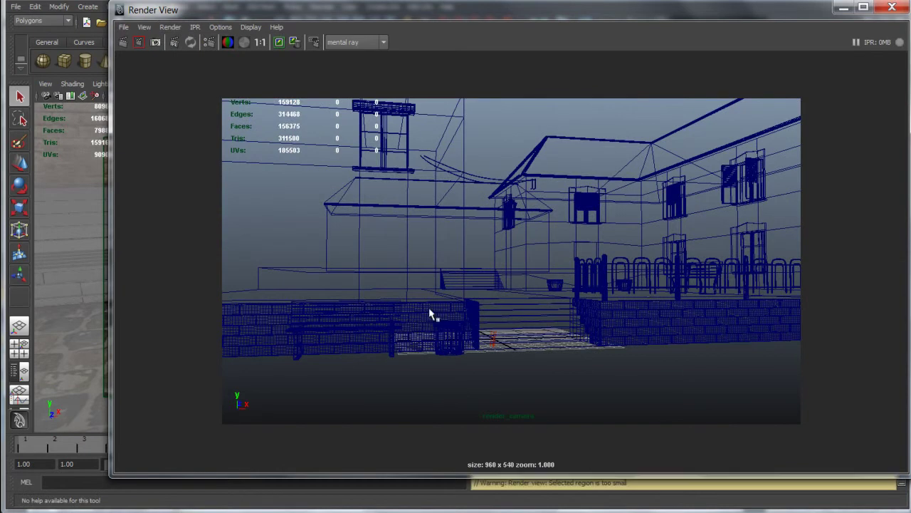
click(429, 313)
click(170, 27)
mouse_move(231, 97)
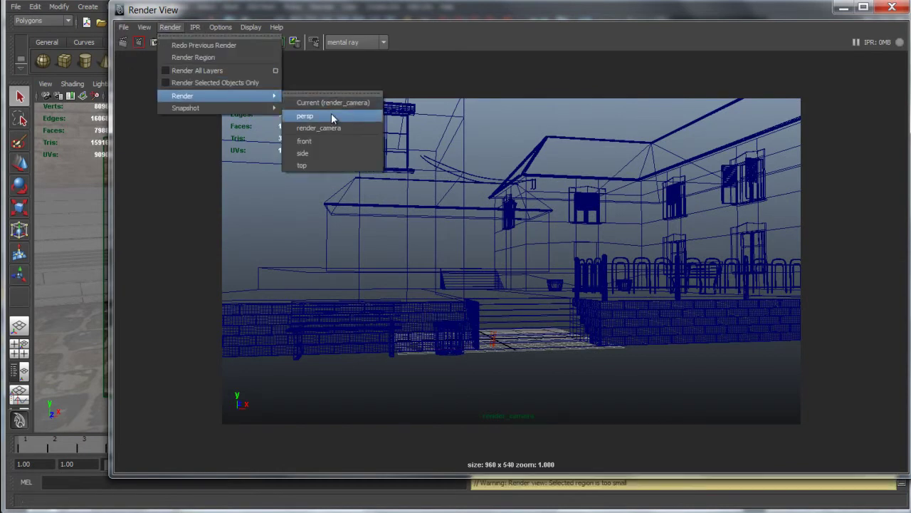
click(305, 116)
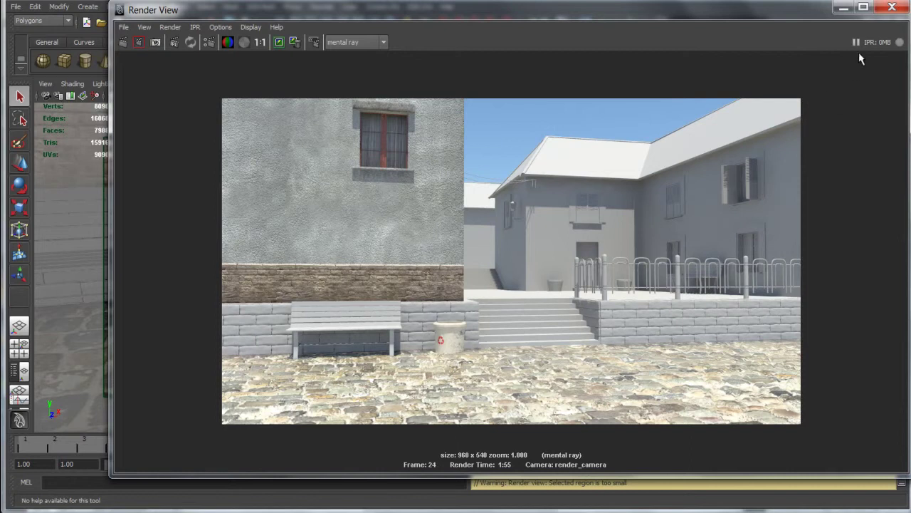
- Close the render window and raise the bin to Translate Y 0.165
click(892, 8)
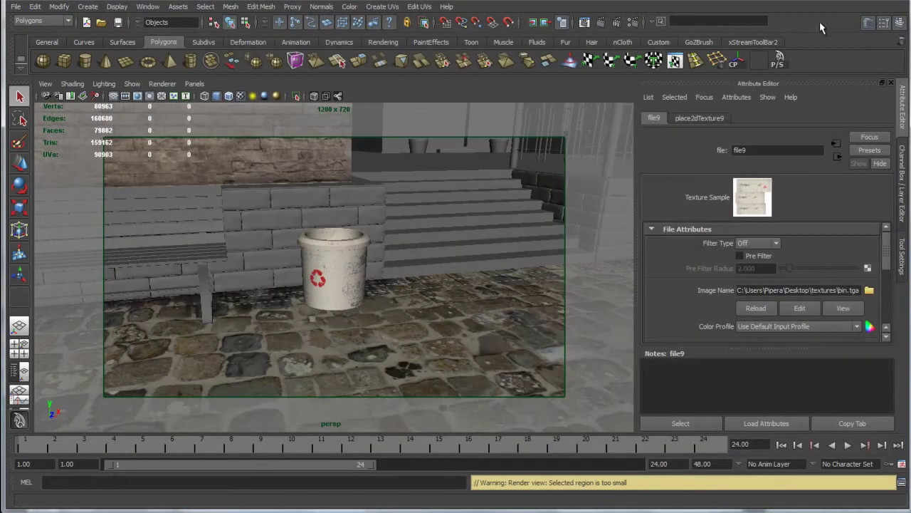
click(406, 218)
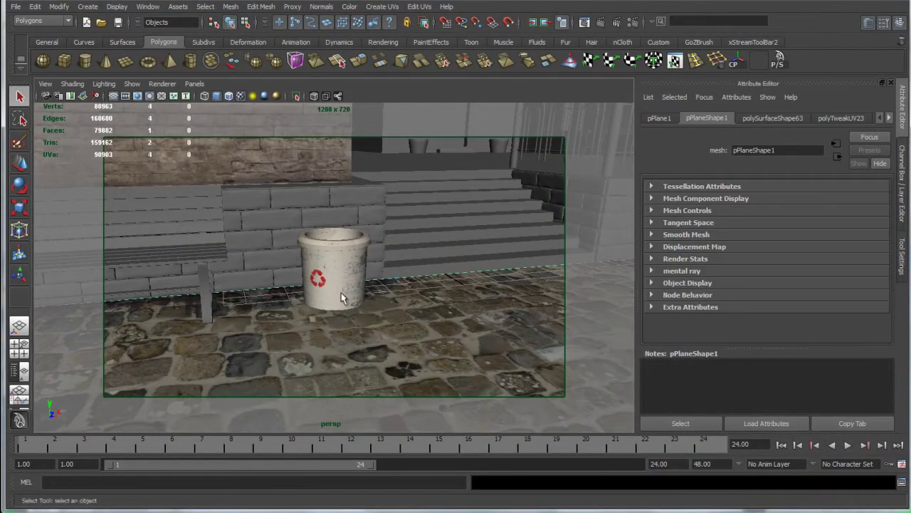
click(342, 240)
key(w)
click(902, 184)
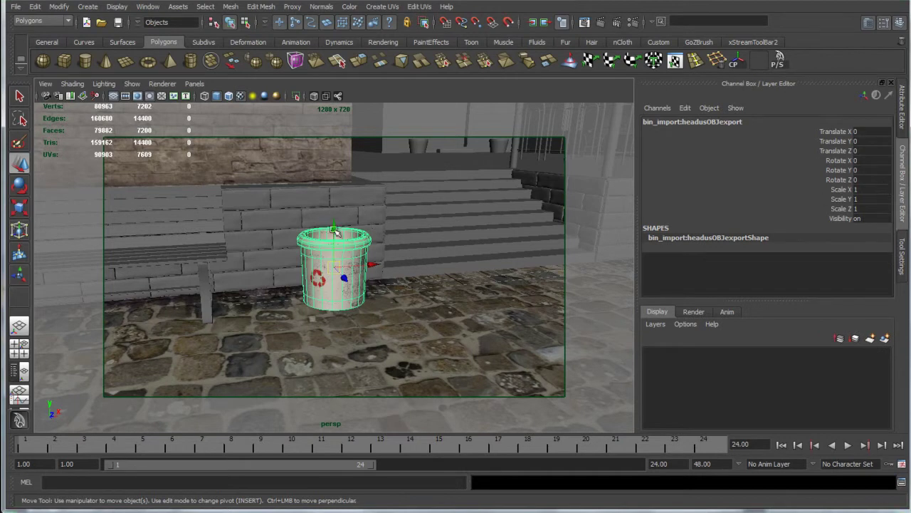
drag(337, 232, 337, 227)
click(860, 141)
text(0.1)
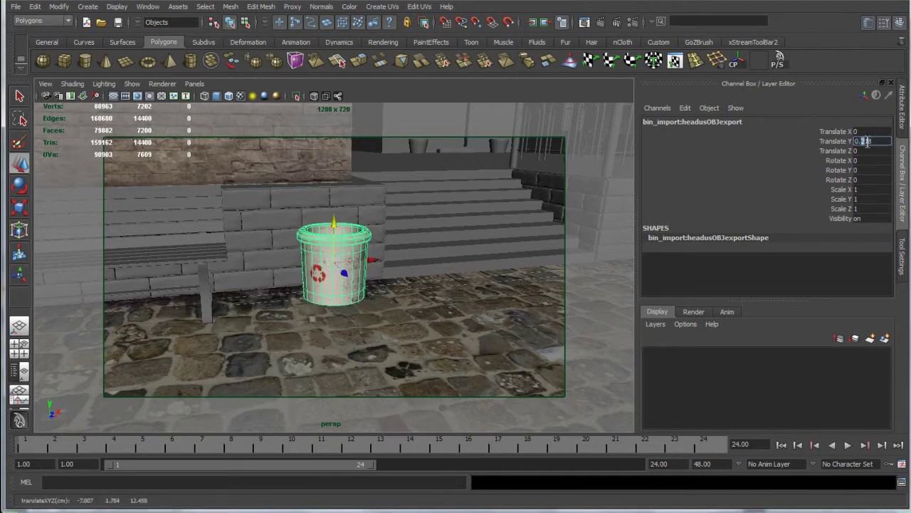
text(65)
key(Tab)
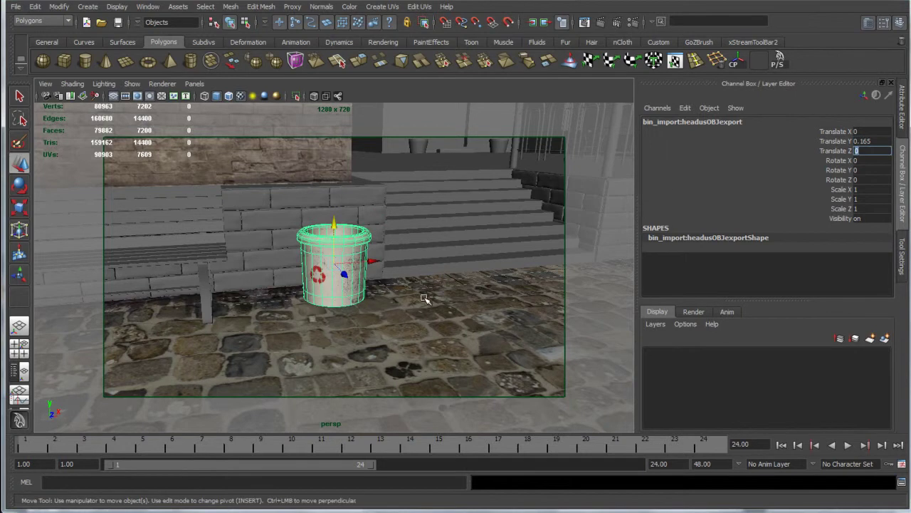
- Select the whole bench group and set its Translate Y to 0.165
alt+drag(395, 326, 309, 268)
click(287, 256)
key(Up)
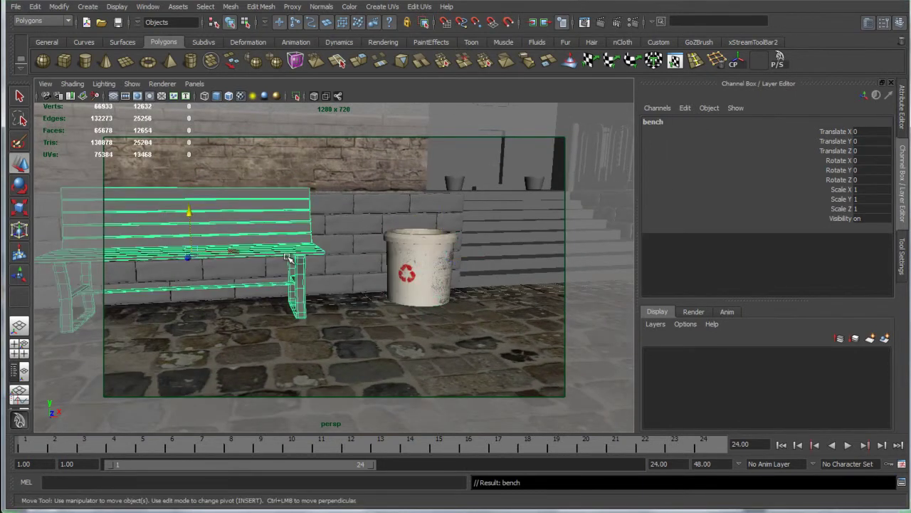
click(863, 141)
text(0.165)
key(Return)
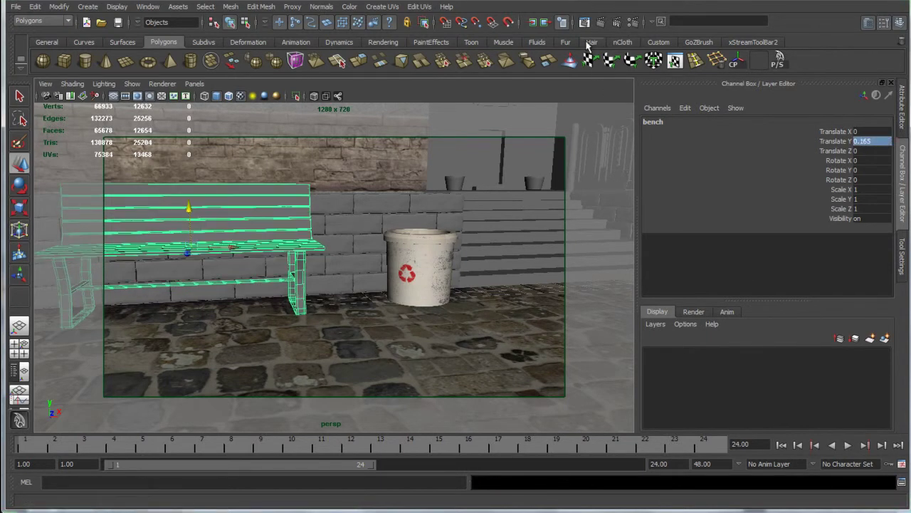
- Desaturate Layer 1 copy 2 and Layer 1 copy 3, turning the recycle symbol grey
key(alt+Tab)
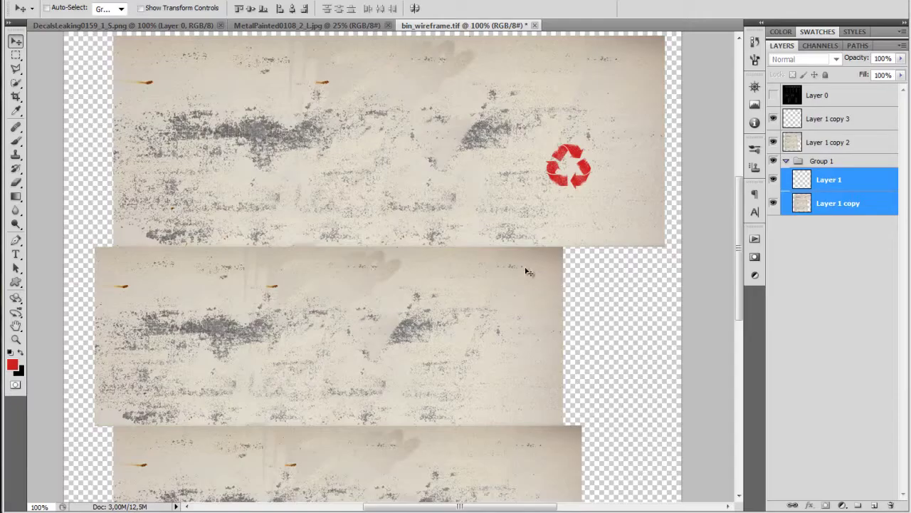
click(819, 136)
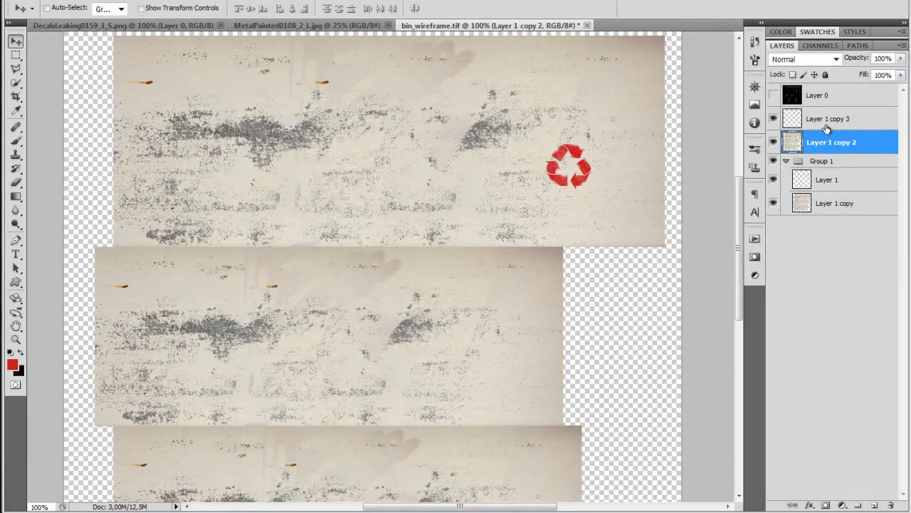
key(ctrl+u)
click(780, 63)
key(ctrl+shift+u)
click(819, 119)
key(ctrl+shift+u)
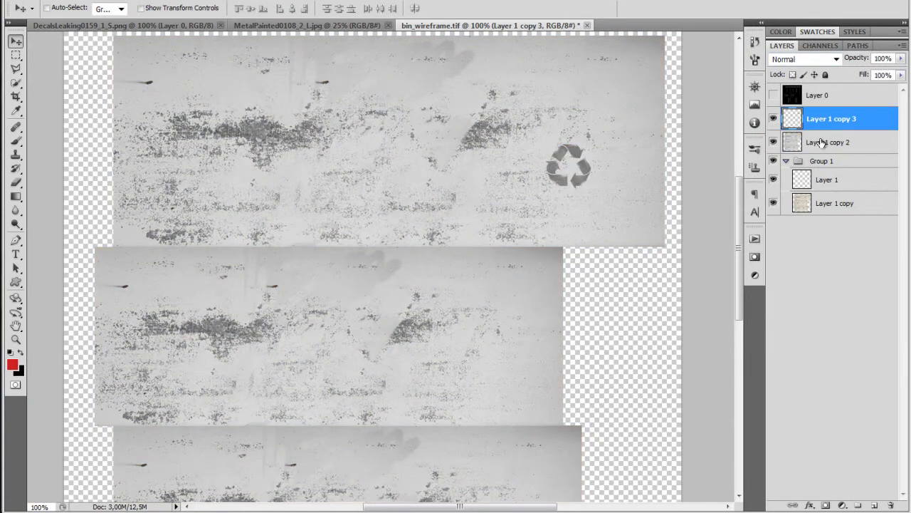
click(820, 143)
- Apply Levels 78–240 to Layer 1 copy 2 to darken the worn patches
key(ctrl+l)
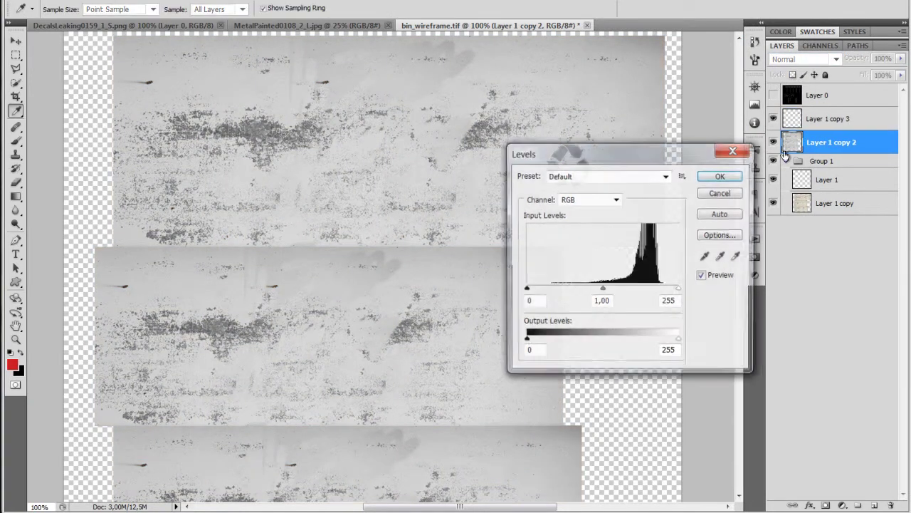
drag(527, 289, 572, 289)
drag(678, 288, 669, 292)
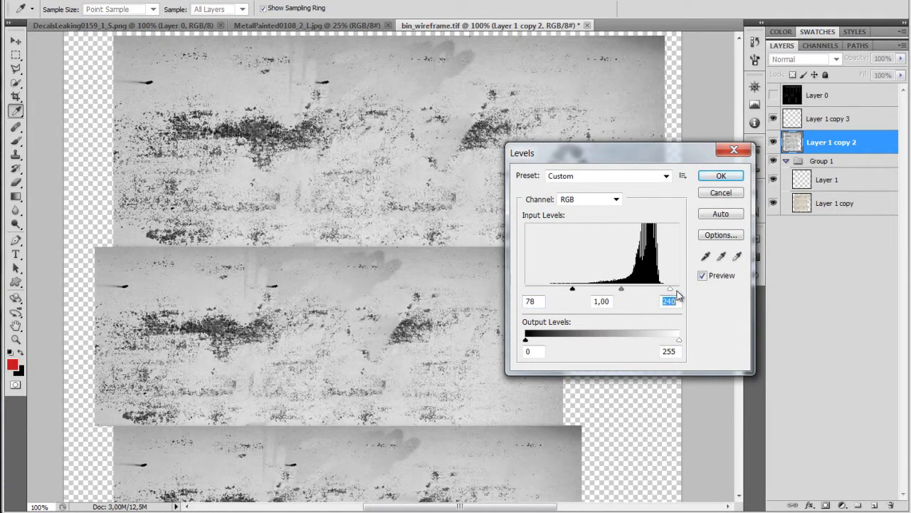
key(Return)
- Slightly brighten the recycle symbol on Layer 1 copy 3 with Curves
click(812, 121)
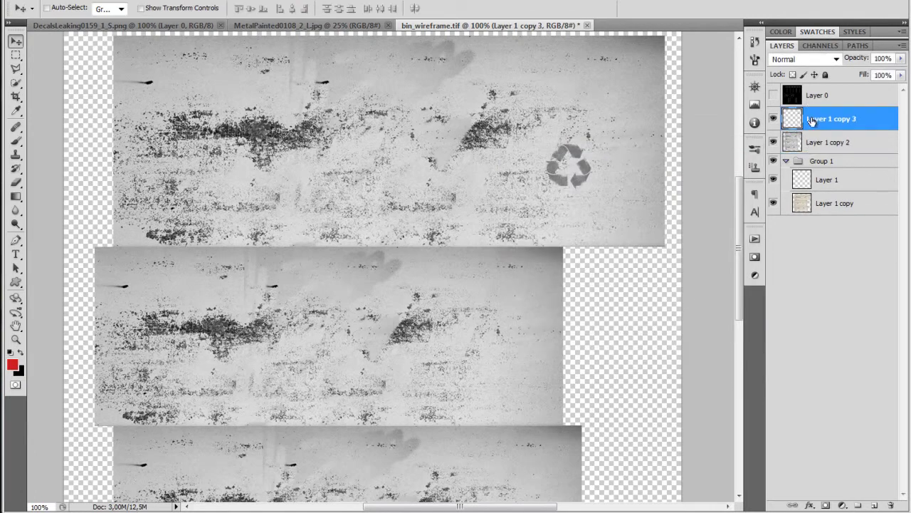
key(ctrl+m)
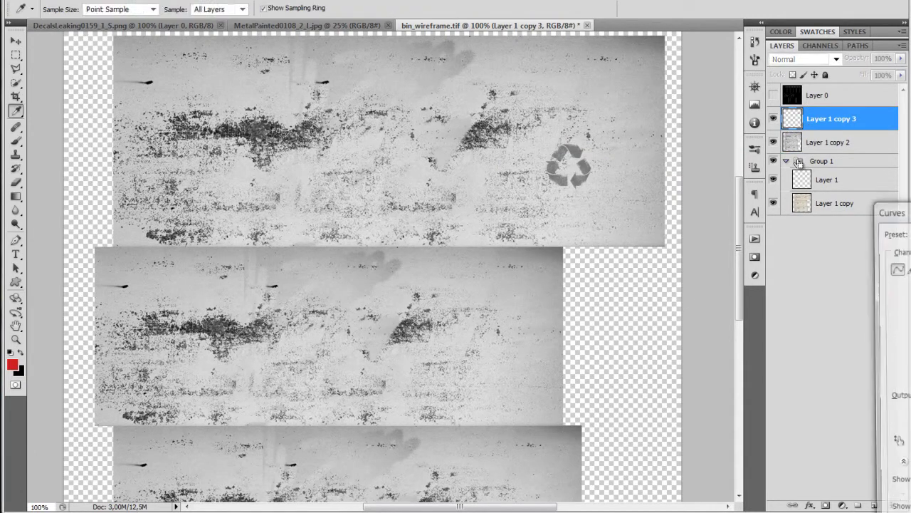
key(Up)
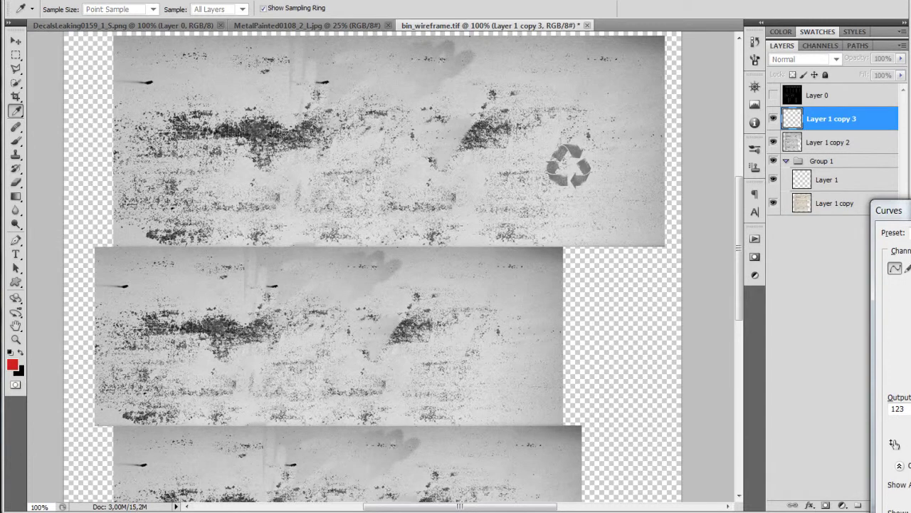
key(Return)
- Save a Targa copy of the texture named with 'diff', alpha channels off, at 32 bits/pixel
key(ctrl+shift+s)
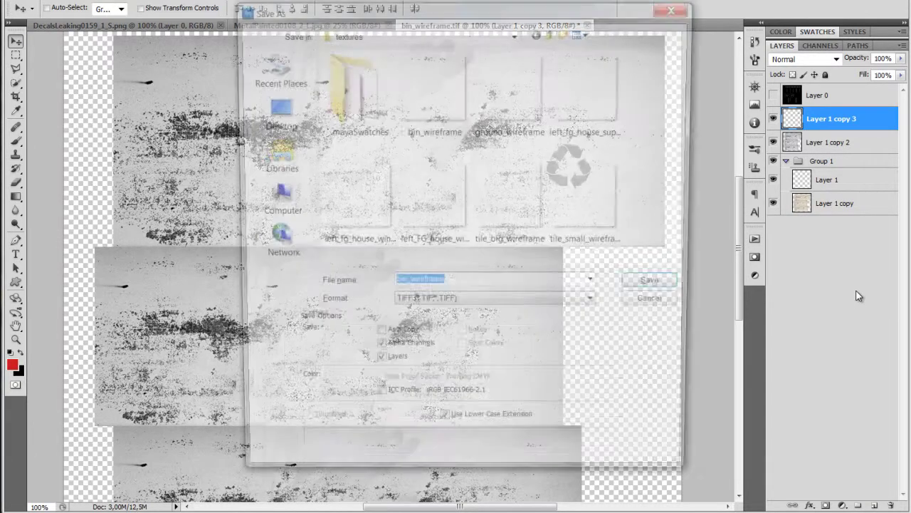
key(Tab)
key(Up)
click(377, 354)
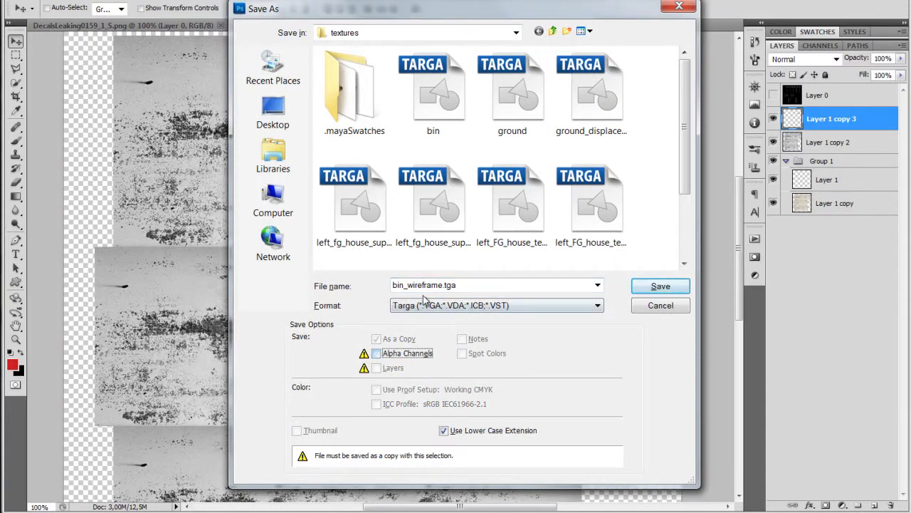
click(416, 285)
click(416, 285)
drag(407, 284, 483, 288)
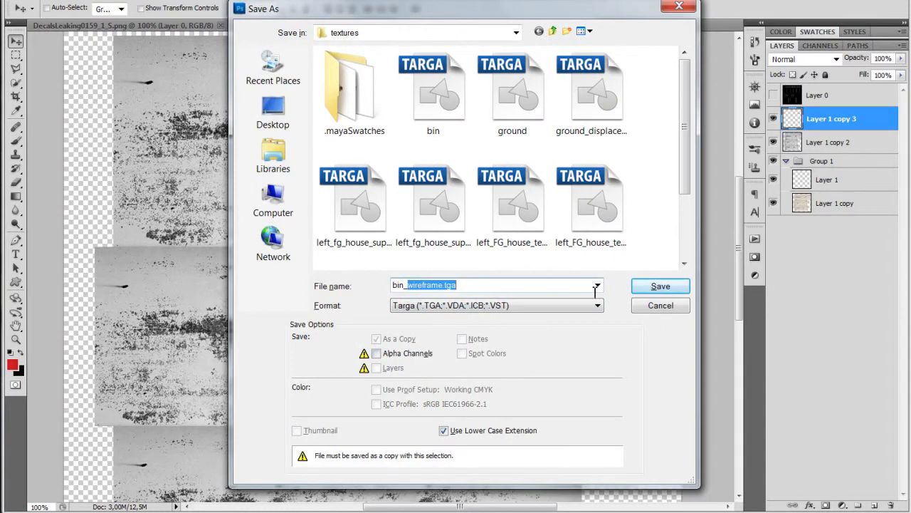
text(diff)
key(Return)
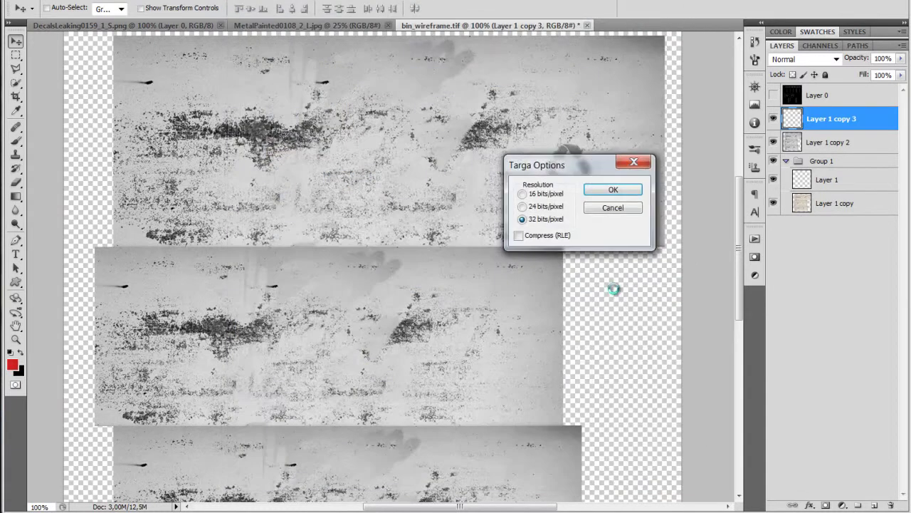
key(Return)
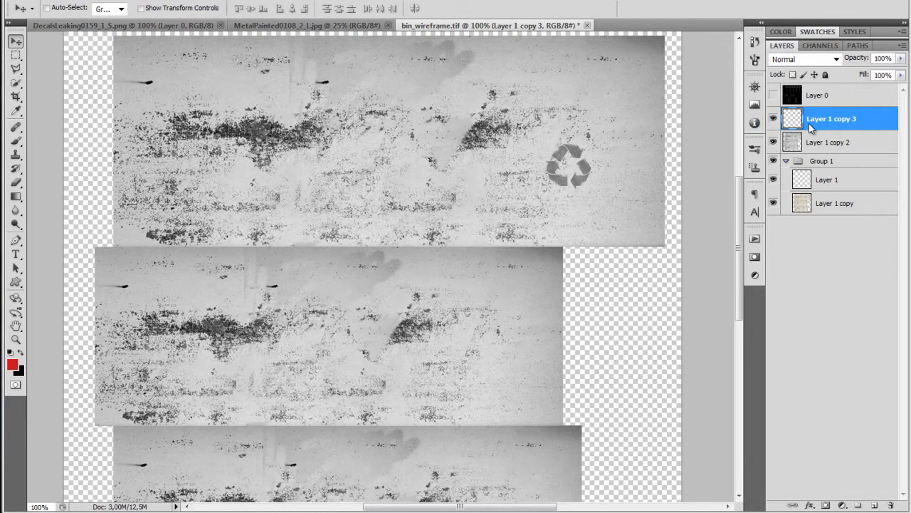
- Apply Levels 70–233 to Layer 1 copy 2 to boost the grey texture's contrast
key(ctrl+l)
key(Escape)
click(817, 142)
key(ctrl+l)
drag(526, 288, 569, 291)
drag(677, 289, 599, 295)
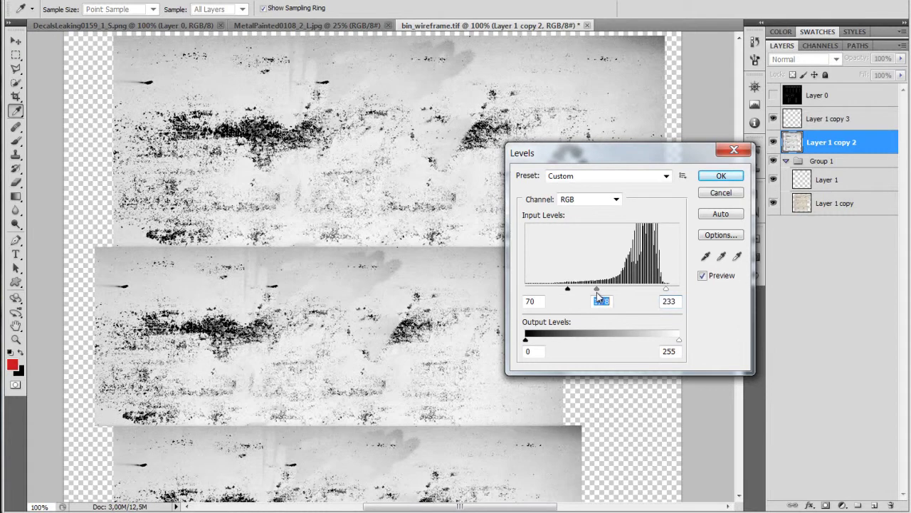
key(Return)
key(v)
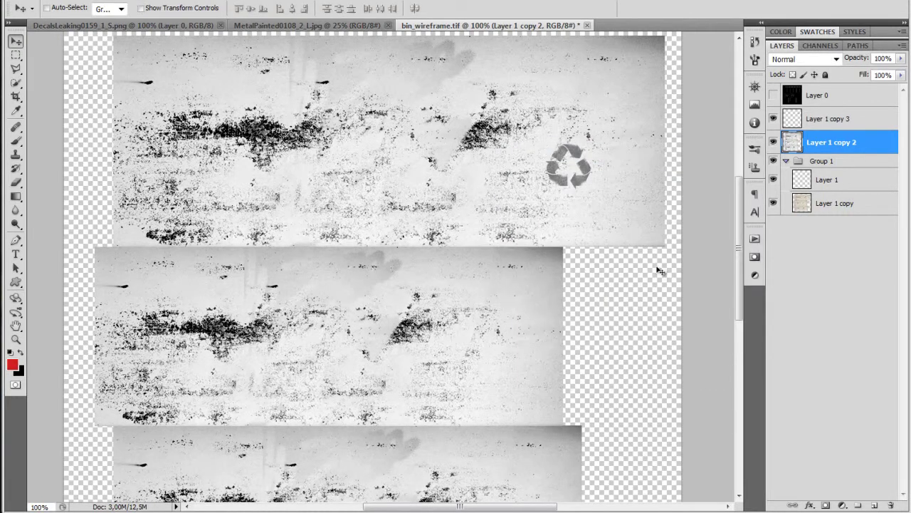
- Save the texture as Targa file bin_spec.tga without alpha channels
key(ctrl+shift+s)
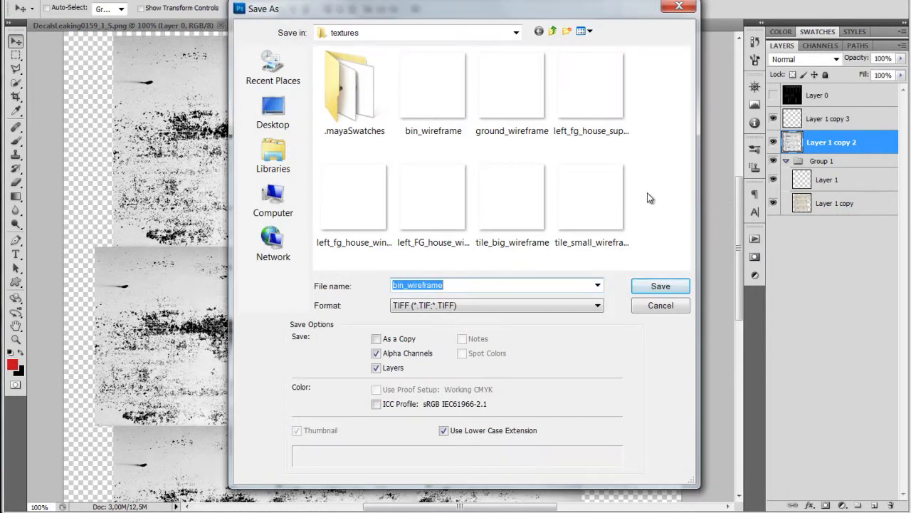
key(Tab)
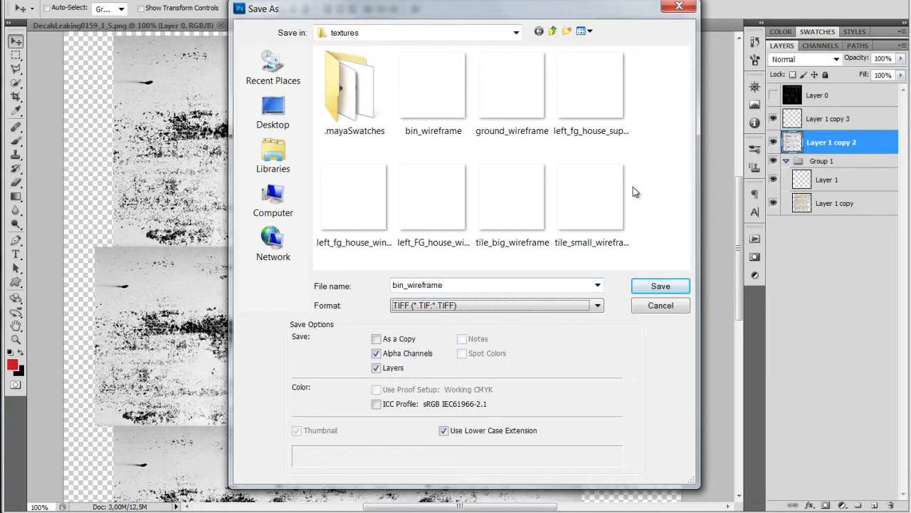
key(Up)
click(456, 284)
drag(407, 285, 509, 292)
text(spec)
click(411, 361)
key(Return)
key(Return)
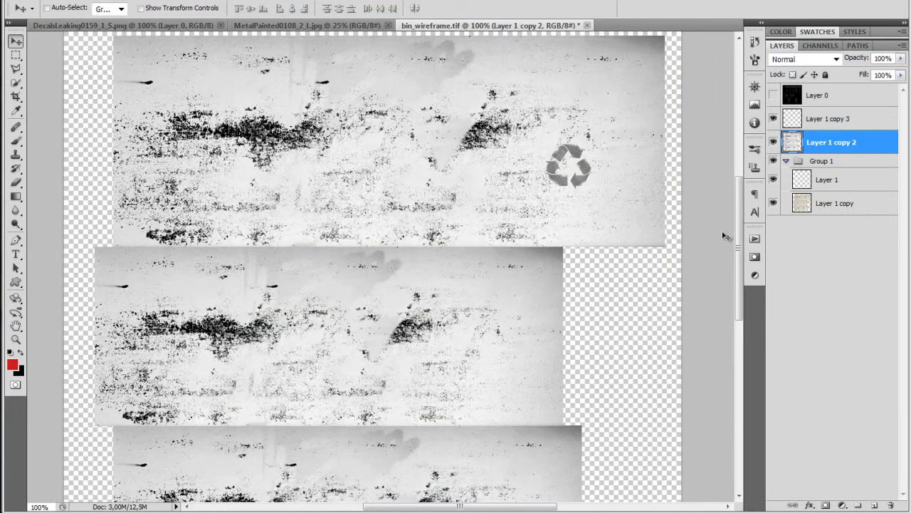
- Expand bin_material's Bump section and start a new file texture for its Overall Bump
click(334, 495)
click(413, 285)
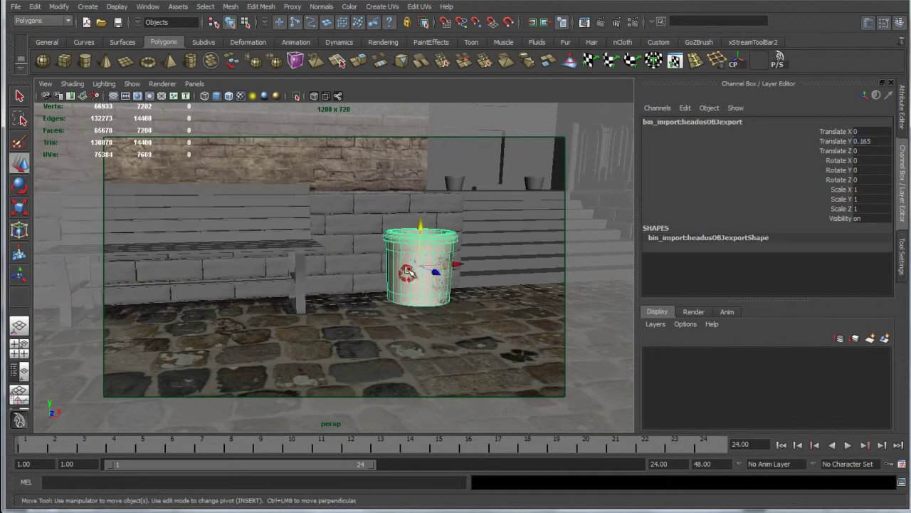
right_drag(402, 255, 366, 481)
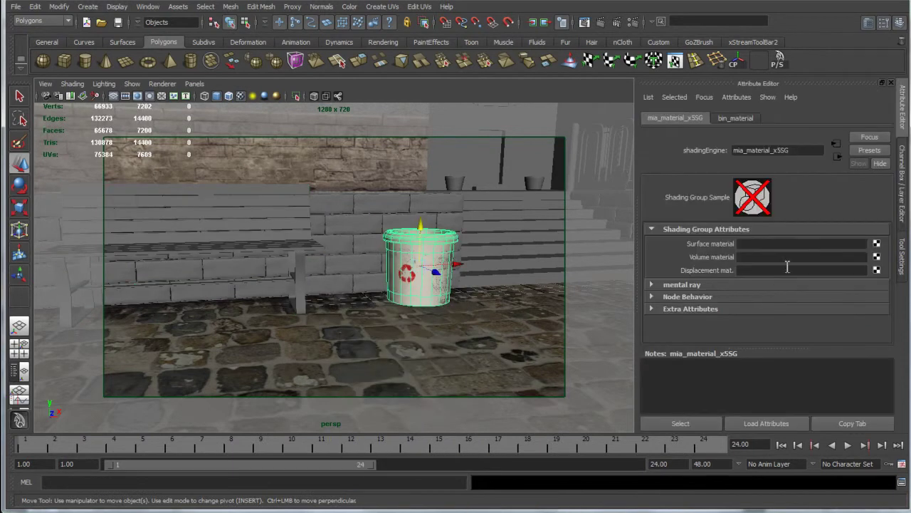
click(736, 118)
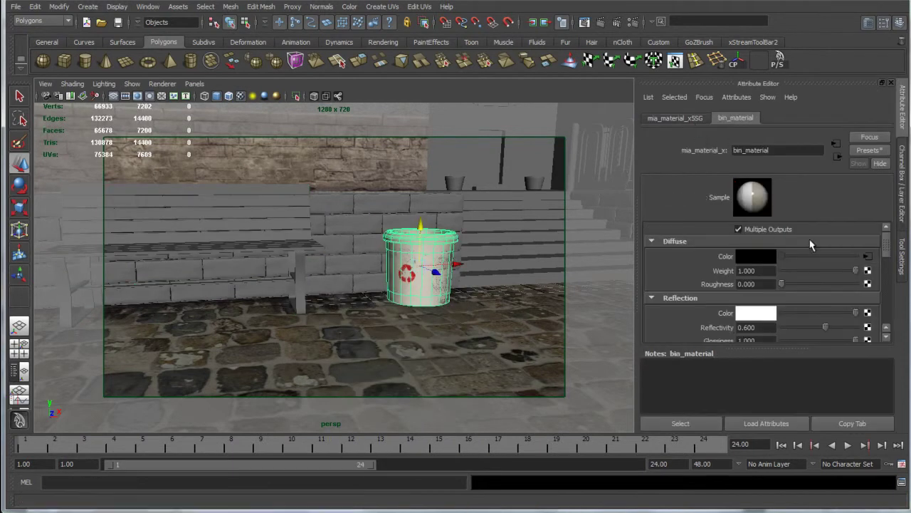
scroll(868, 263, down, 5)
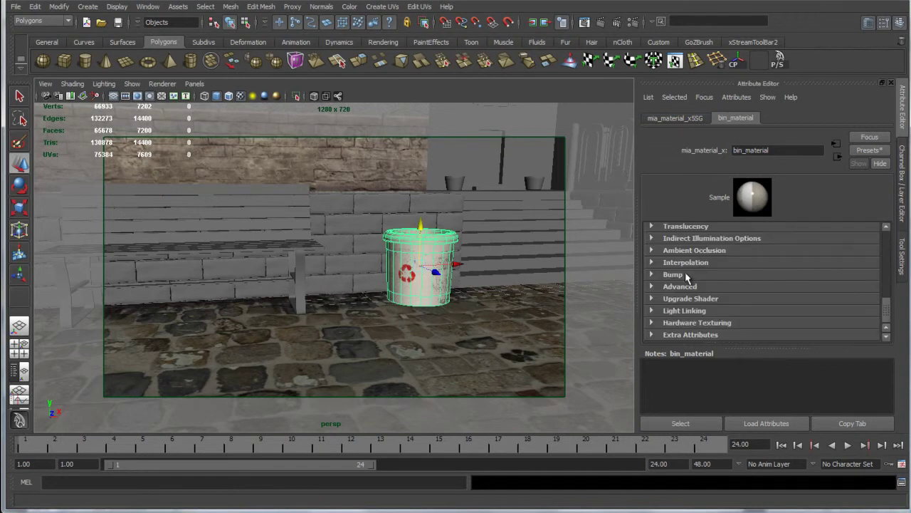
click(685, 272)
click(866, 288)
right_click(242, 121)
- Create the bump file texture and set the bump depth to 0.1
click(259, 138)
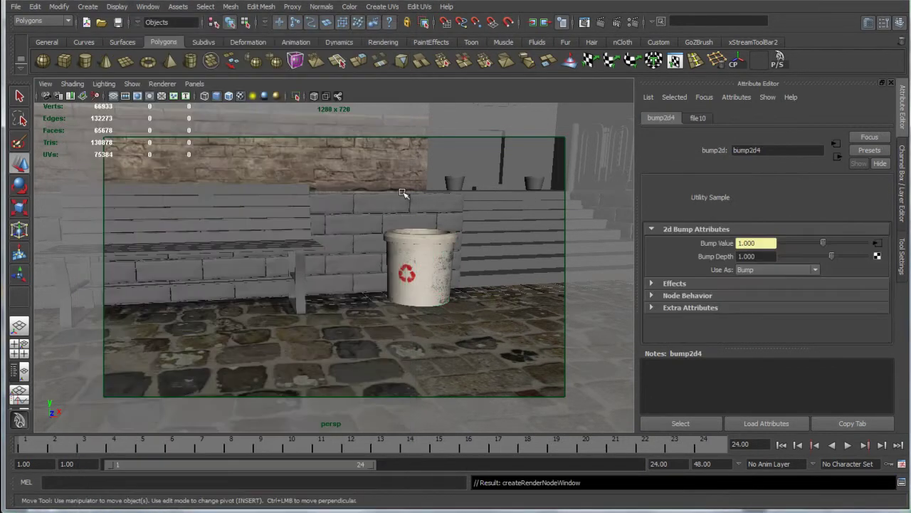
click(749, 256)
text(0.1)
key(Return)
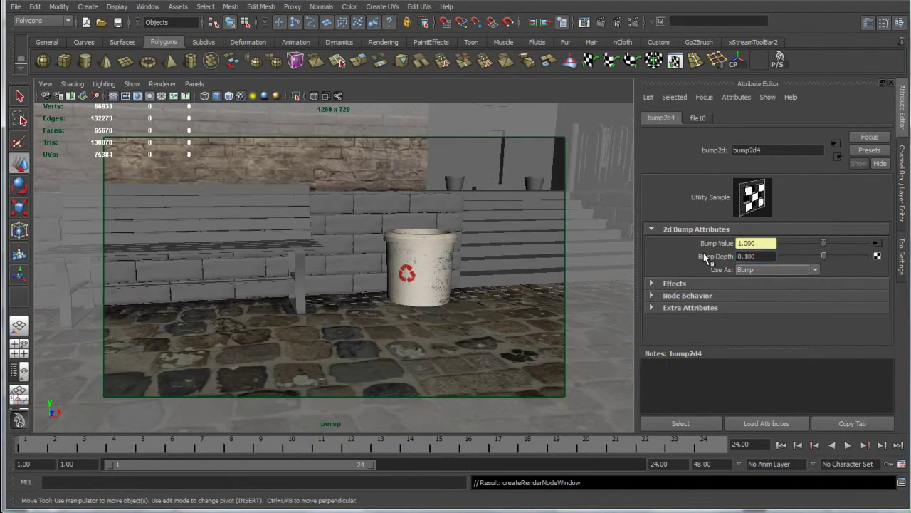
- Turn off file10's filtering, load textures\bin_bump.tga, and return to bin_material
click(878, 244)
click(756, 243)
click(755, 254)
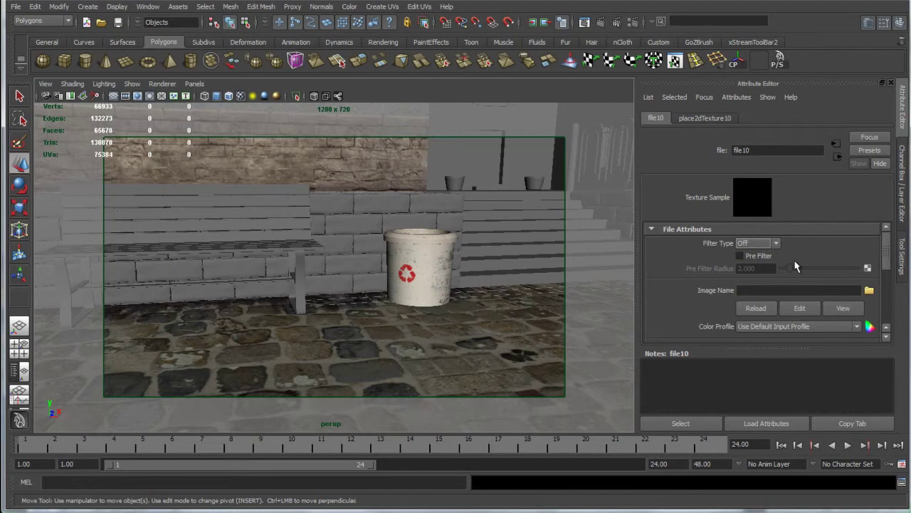
click(869, 290)
click(449, 276)
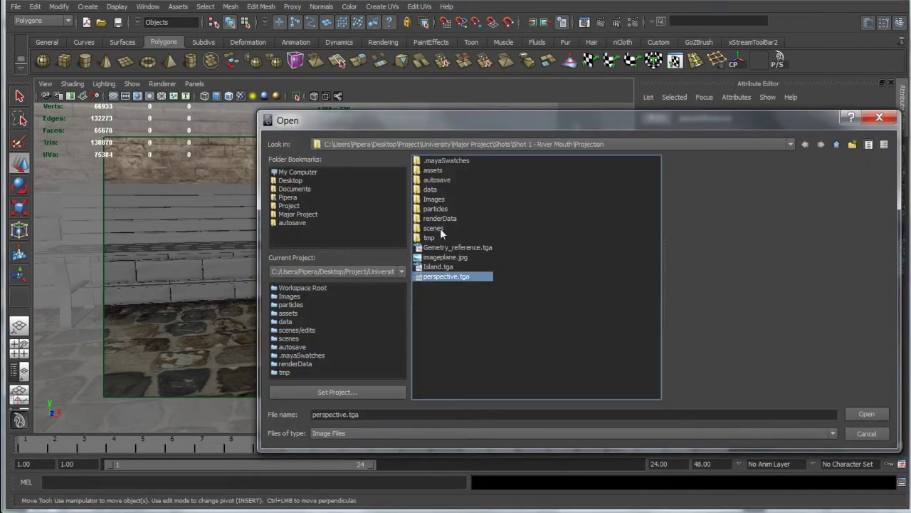
click(302, 183)
double_click(434, 184)
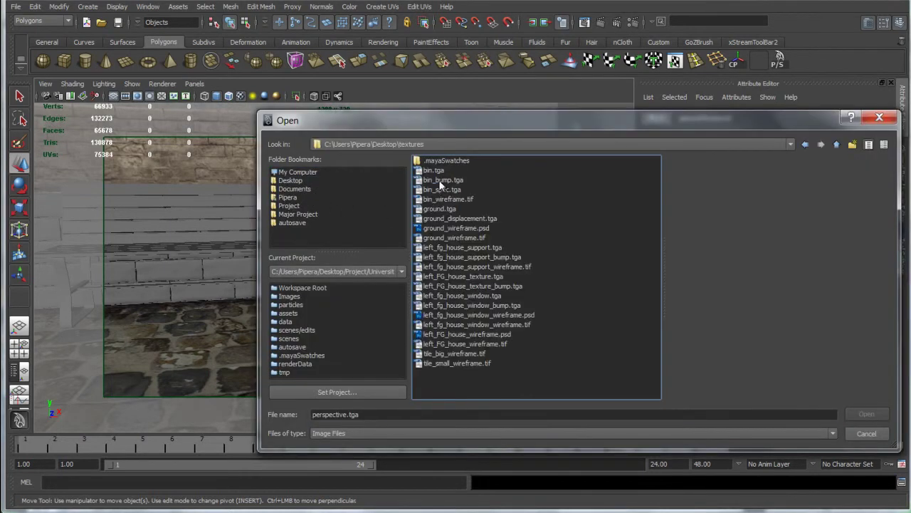
double_click(448, 180)
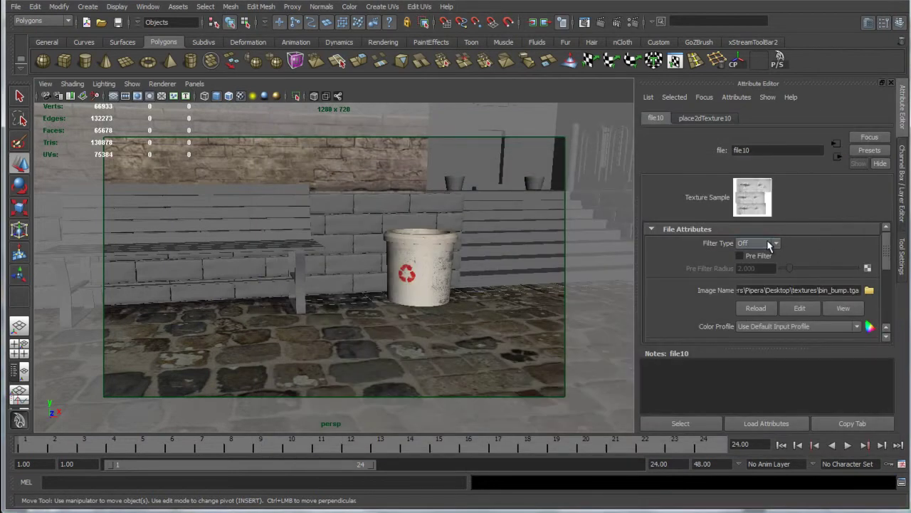
click(838, 158)
click(838, 158)
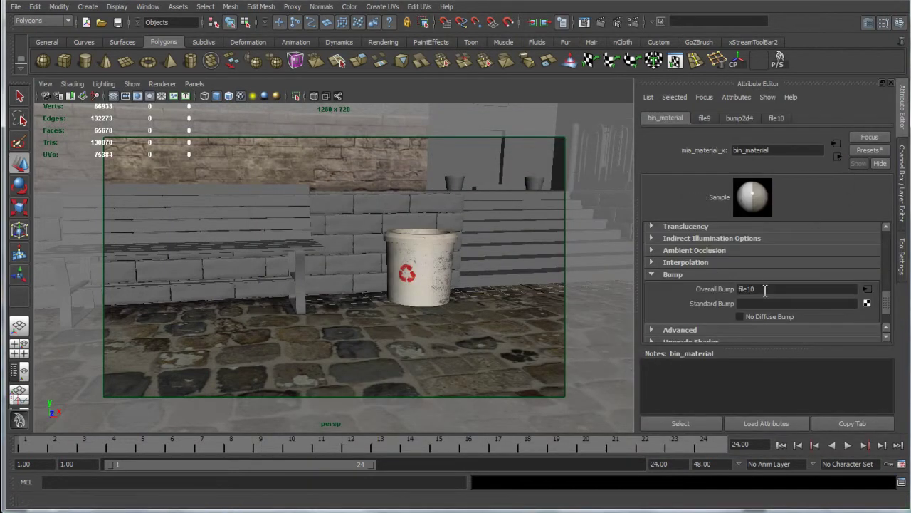
scroll(817, 295, up, 5)
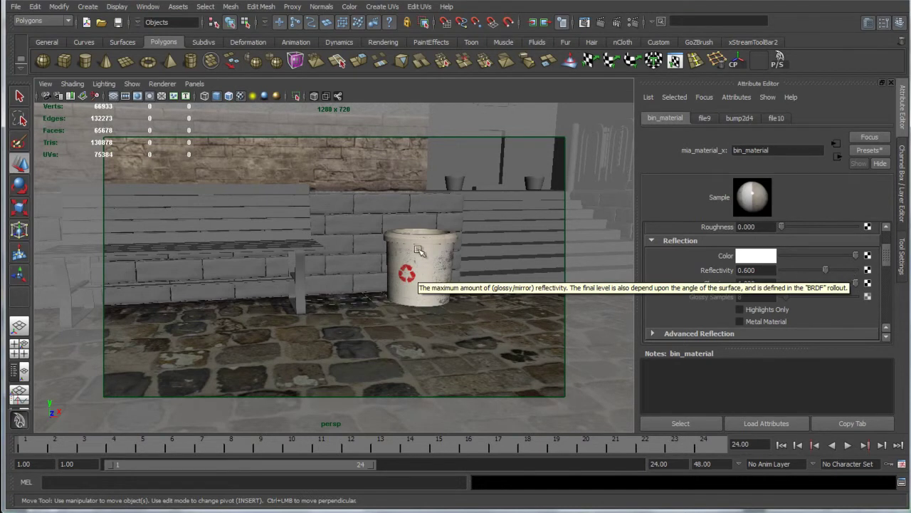
- Set bin_material's reflectivity to 0.756 and glossiness to 0.281
drag(826, 271, 795, 289)
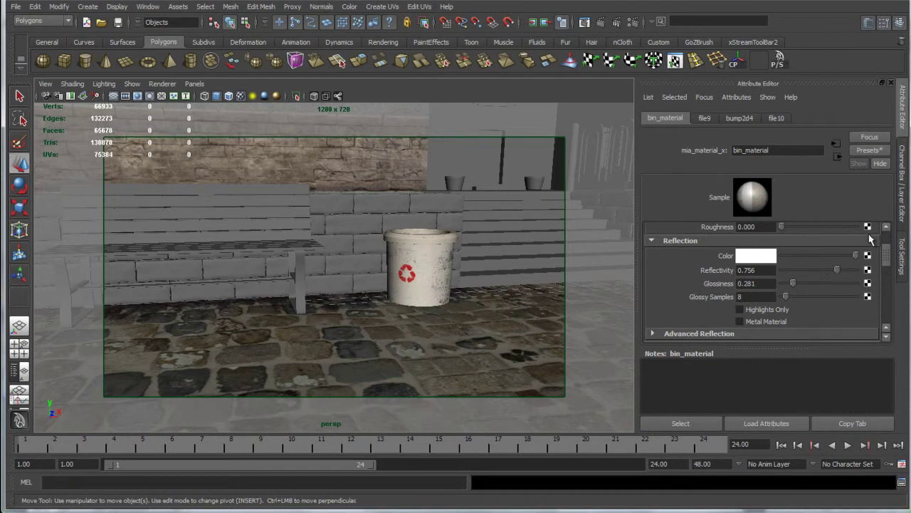
scroll(865, 249, up, 2)
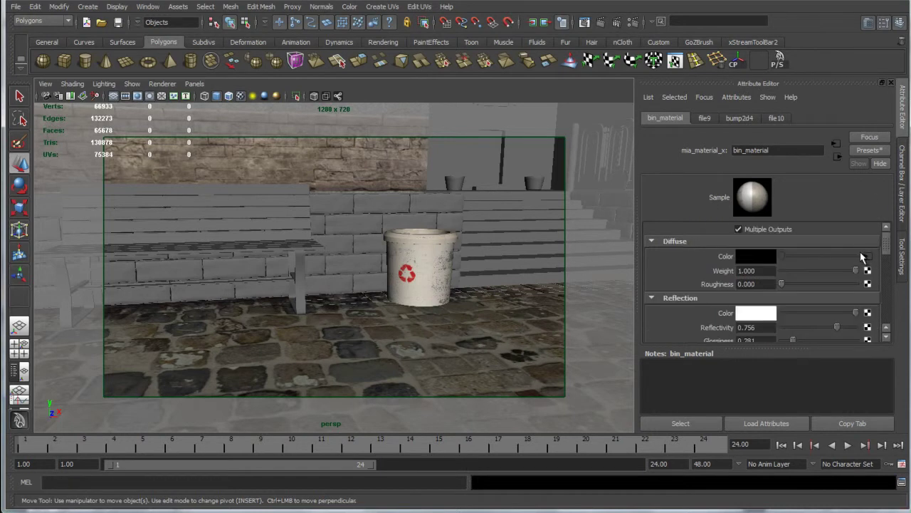
- Map a new file texture to Reflection Color with filtering off, loading bin_spec.tga
click(868, 313)
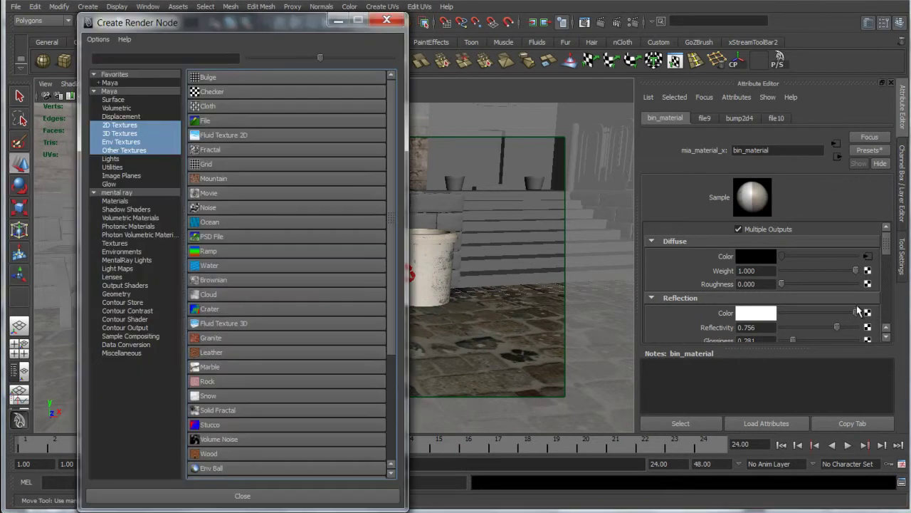
right_click(299, 124)
click(334, 140)
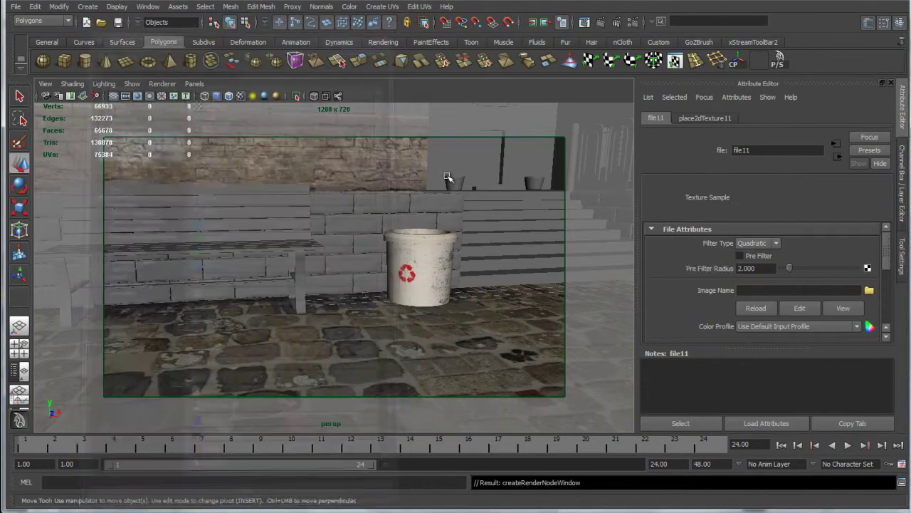
click(758, 244)
click(751, 250)
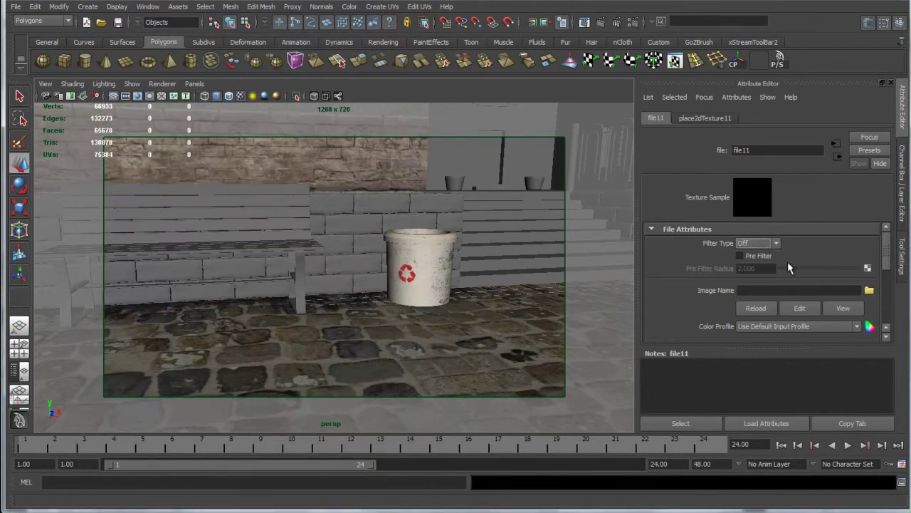
click(869, 289)
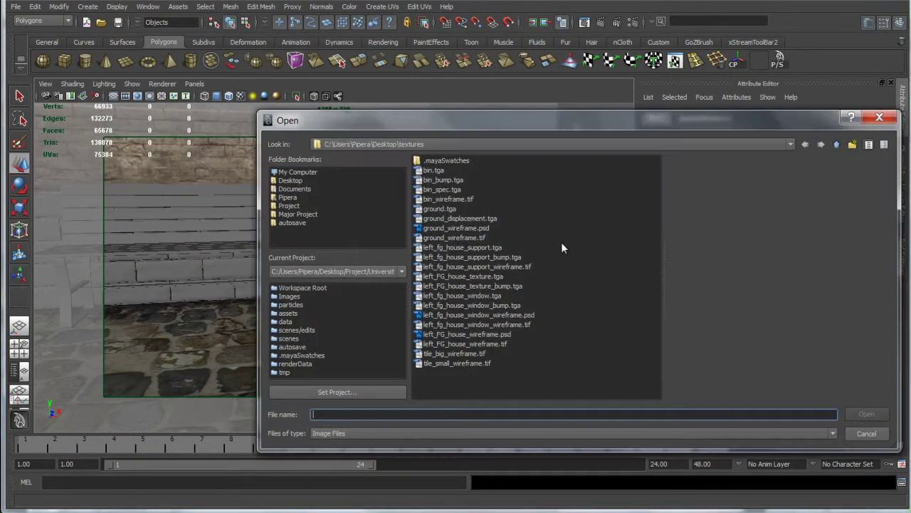
double_click(442, 189)
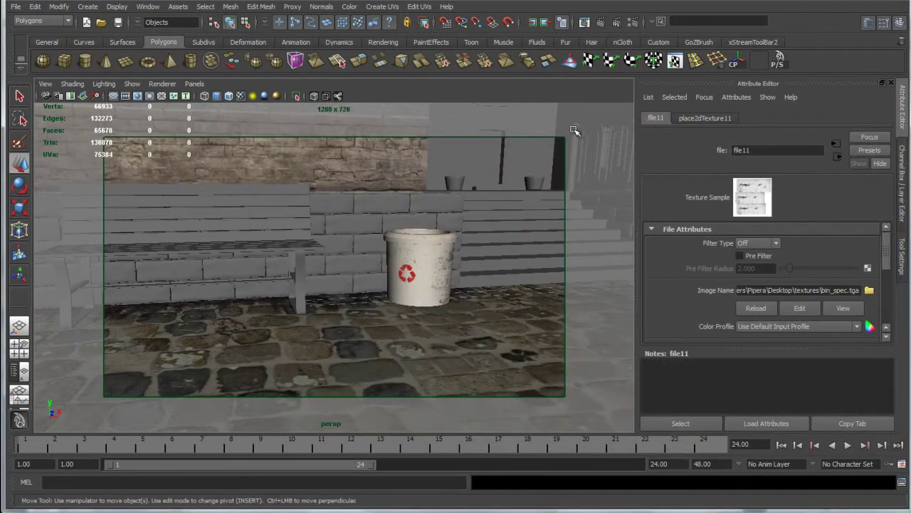
- Render a 960 x 540 mental ray frame of the courtyard from render_camera in Render View
click(582, 24)
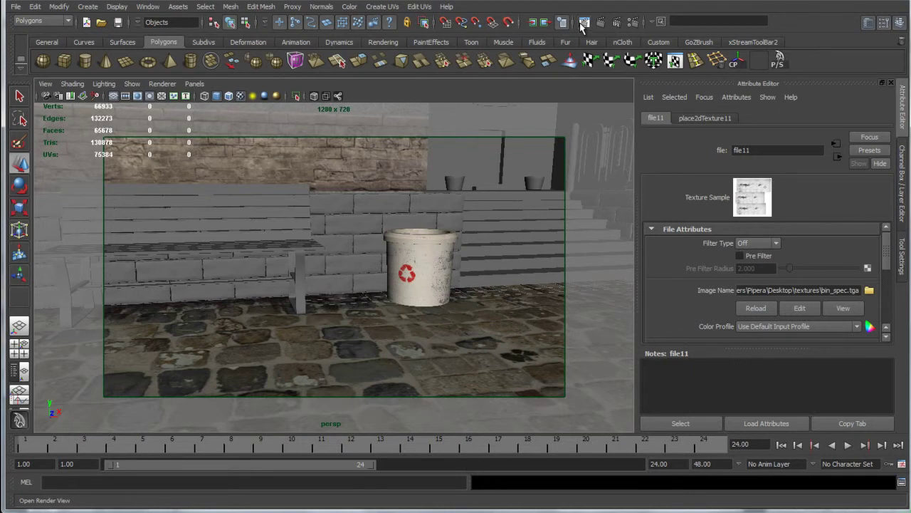
click(170, 27)
mouse_move(228, 96)
click(335, 129)
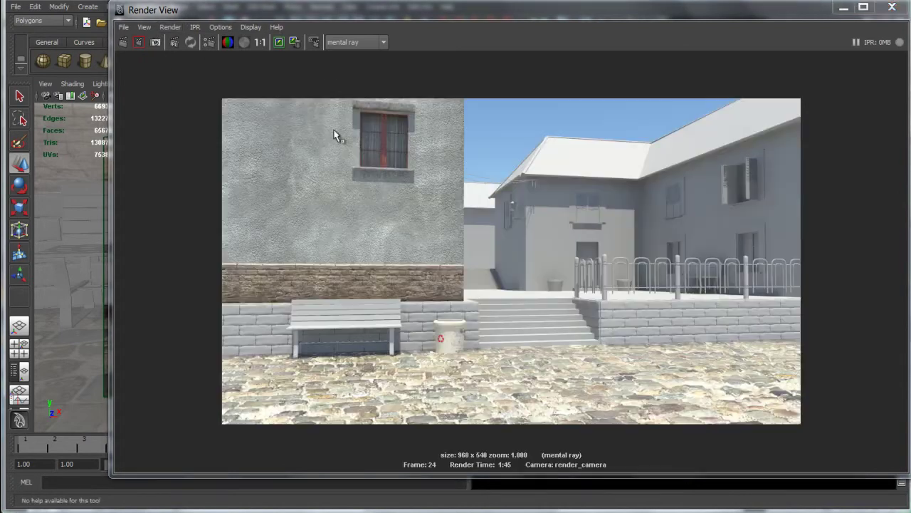
click(507, 295)
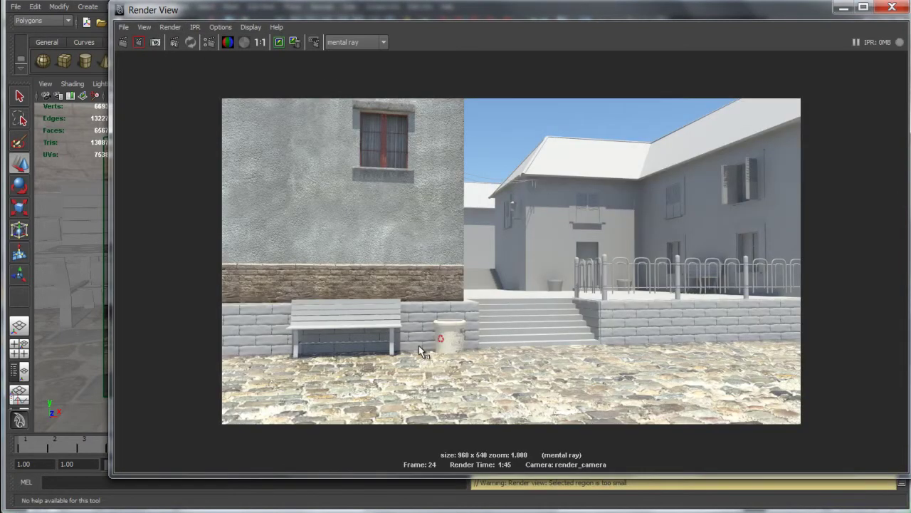